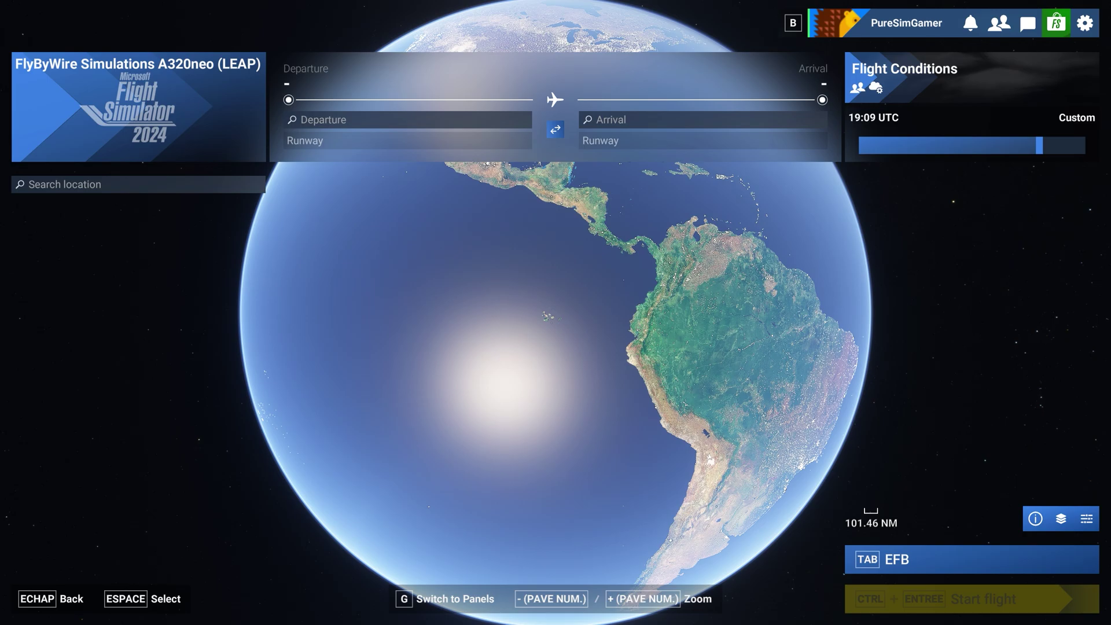
# - Open Navigraph Charts on the electronic flight bag and start a new flight
pyautogui.press('Tab')
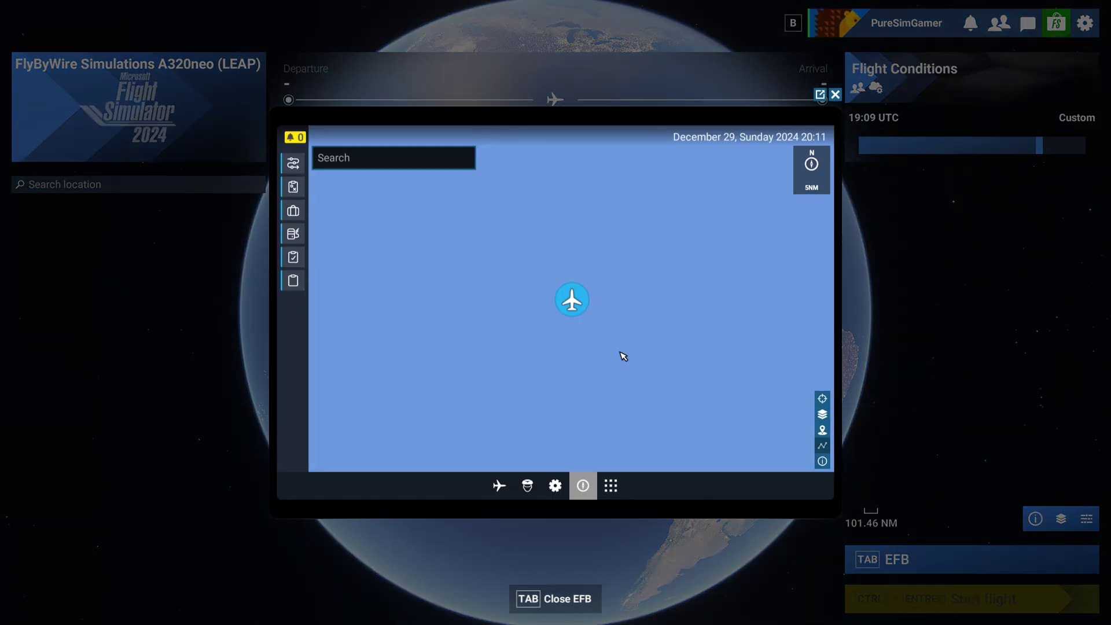
pyautogui.click(610, 486)
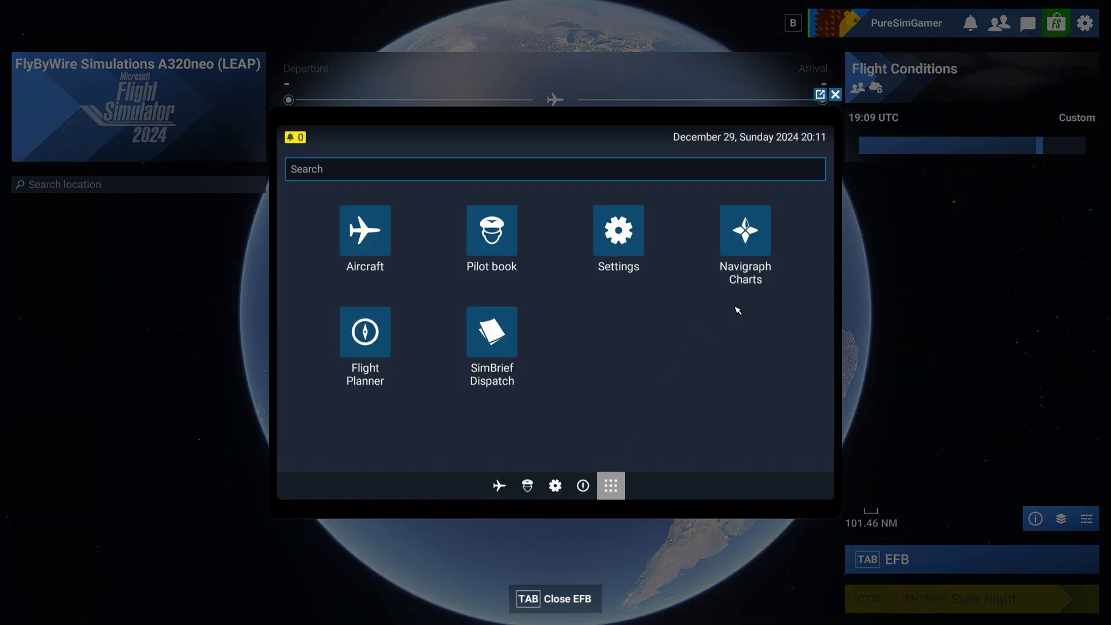
pyautogui.click(746, 244)
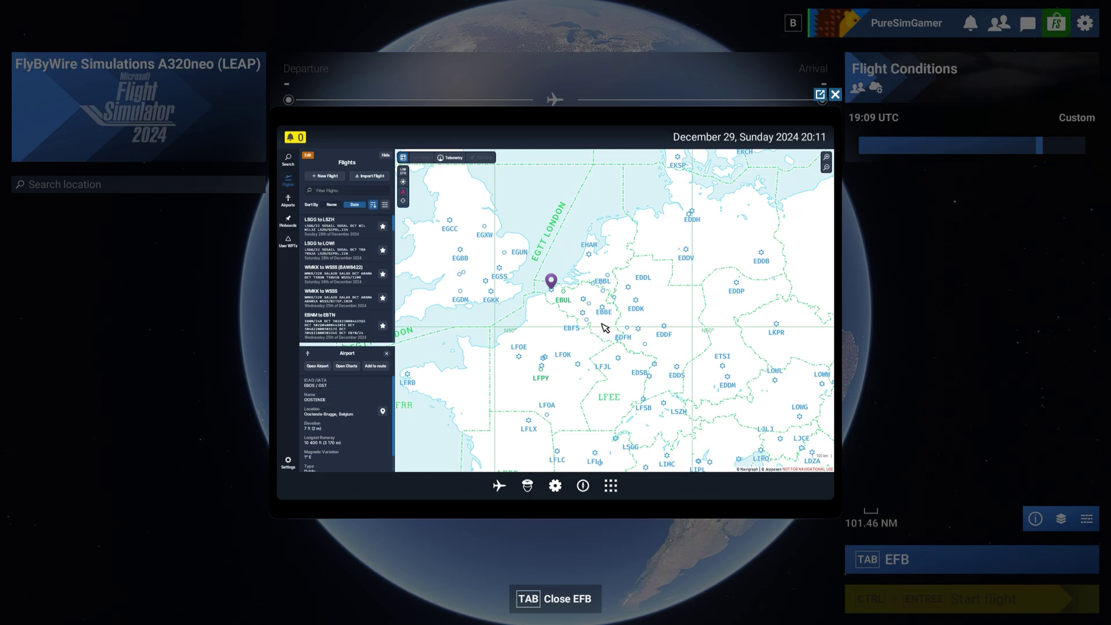
pyautogui.click(584, 298)
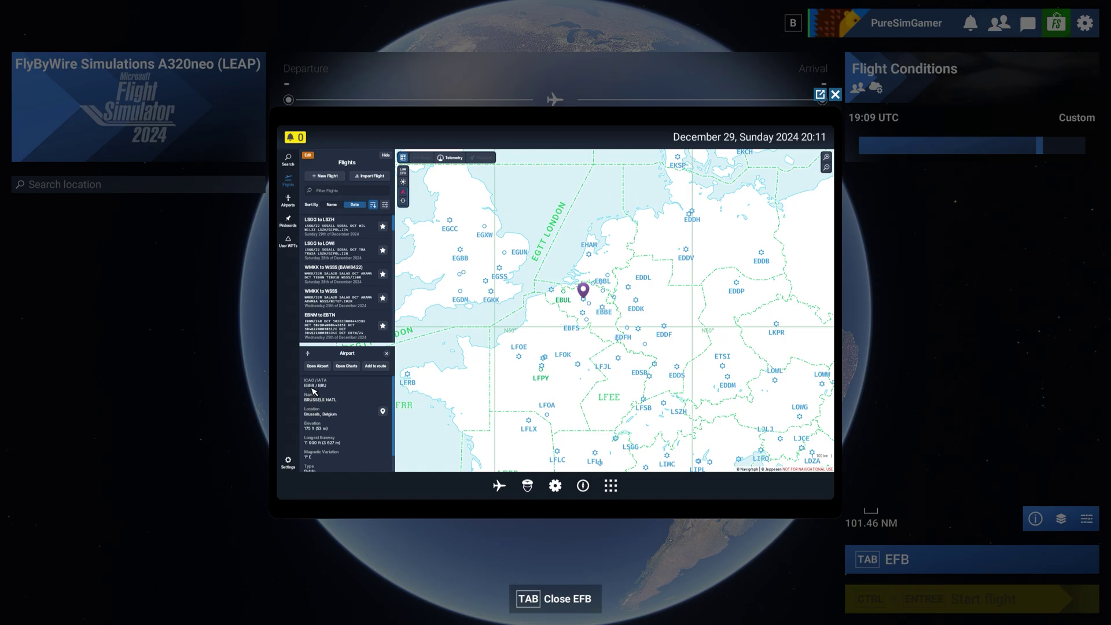
pyautogui.click(329, 177)
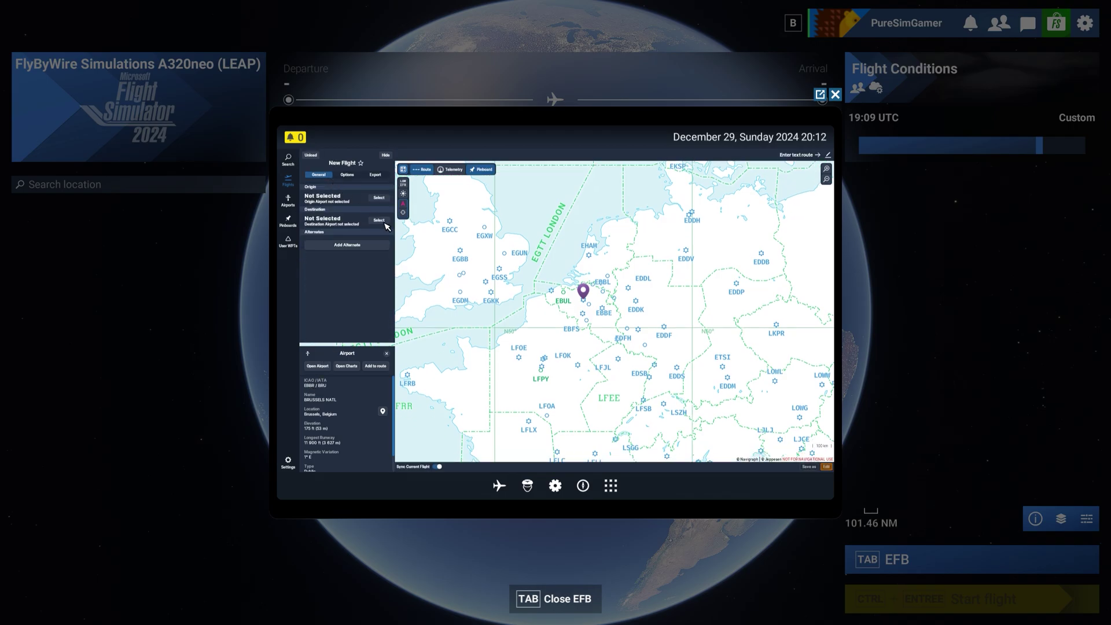
# - Add Oostende (EBOS) to the route as origin and Brussels (EBBR) as destination
pyautogui.click(552, 293)
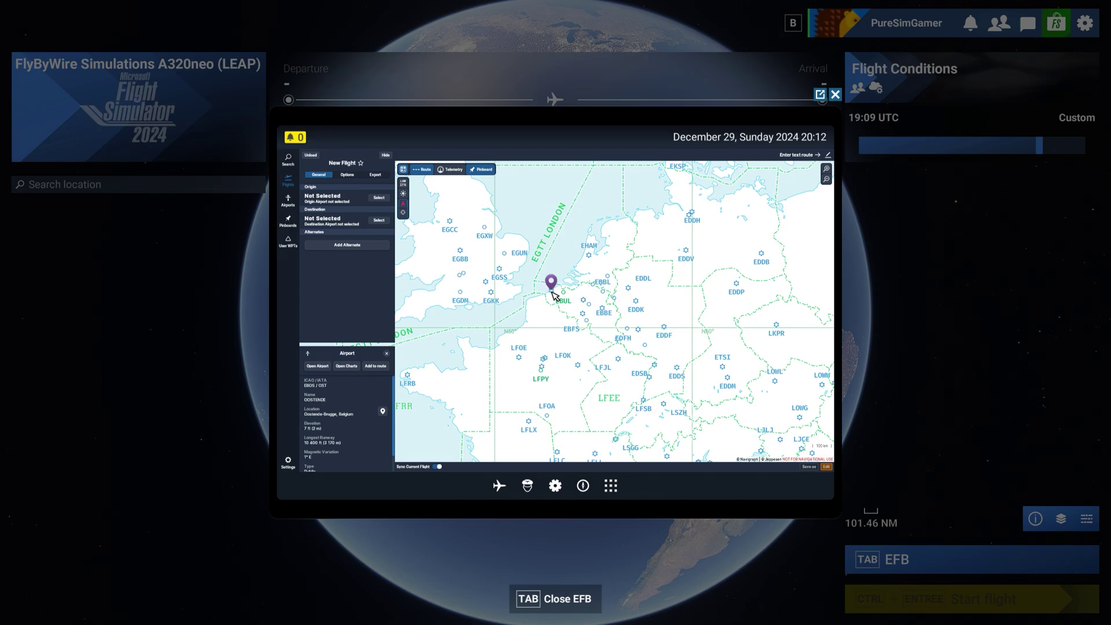
pyautogui.click(374, 367)
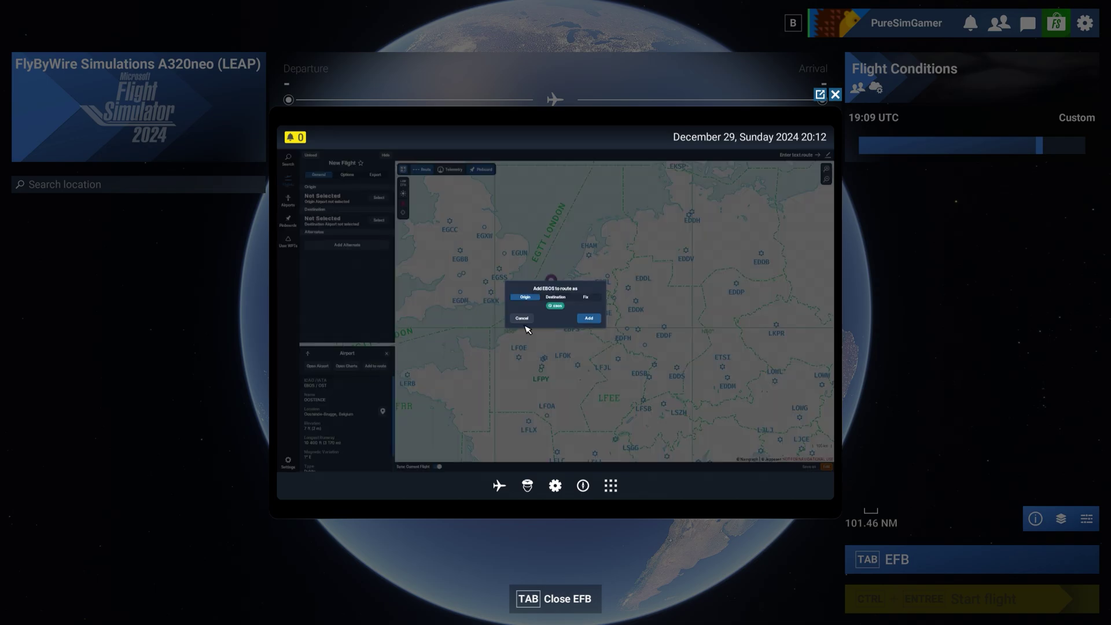
pyautogui.click(588, 318)
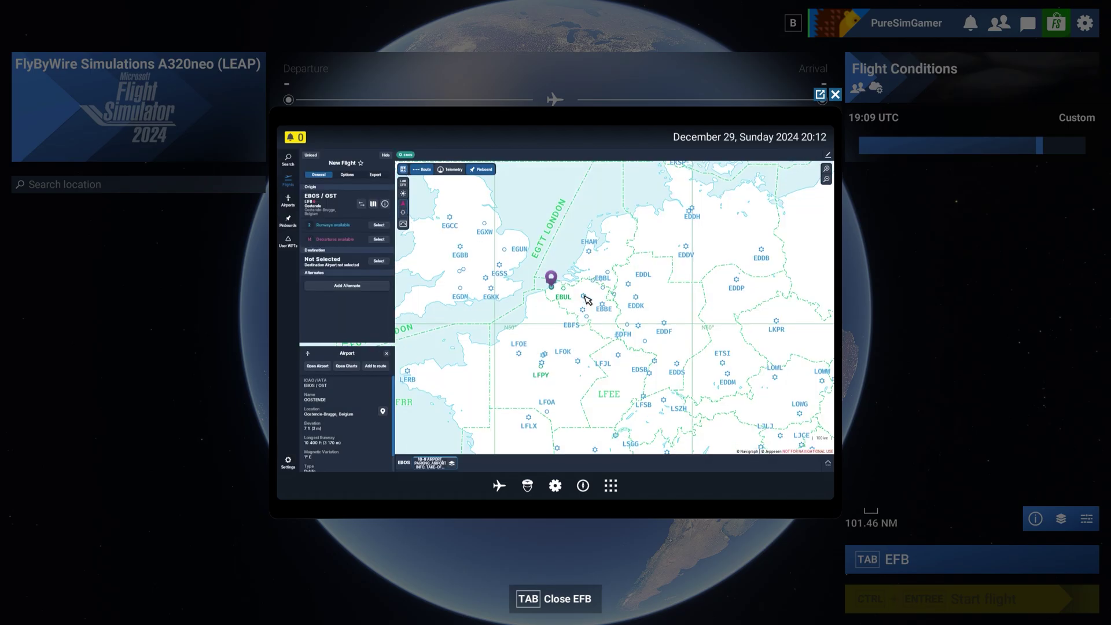
pyautogui.click(584, 296)
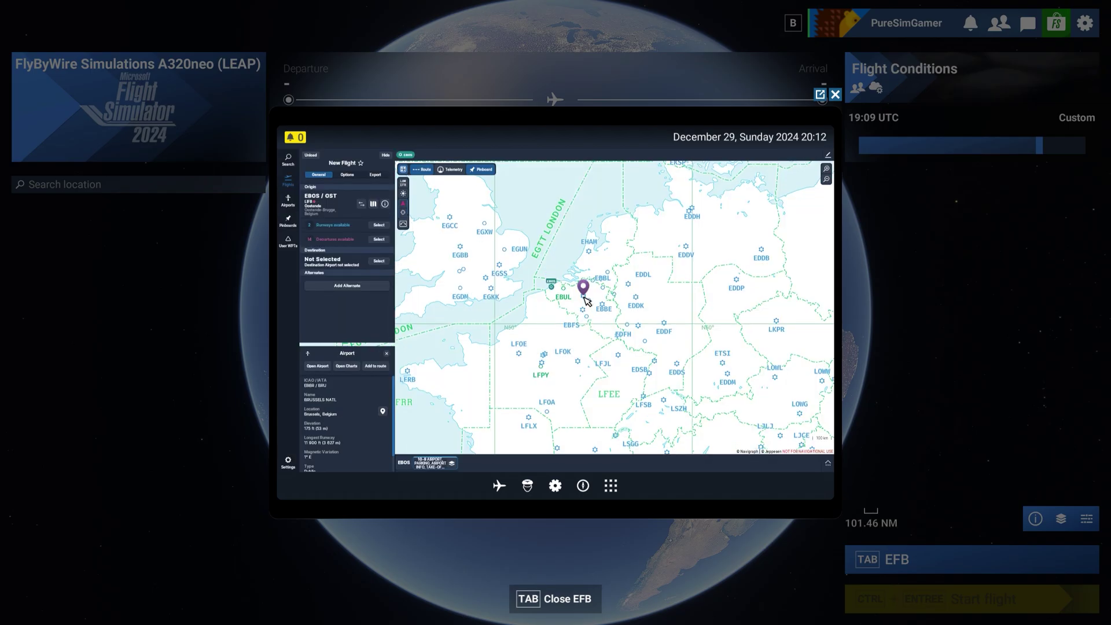
pyautogui.click(377, 366)
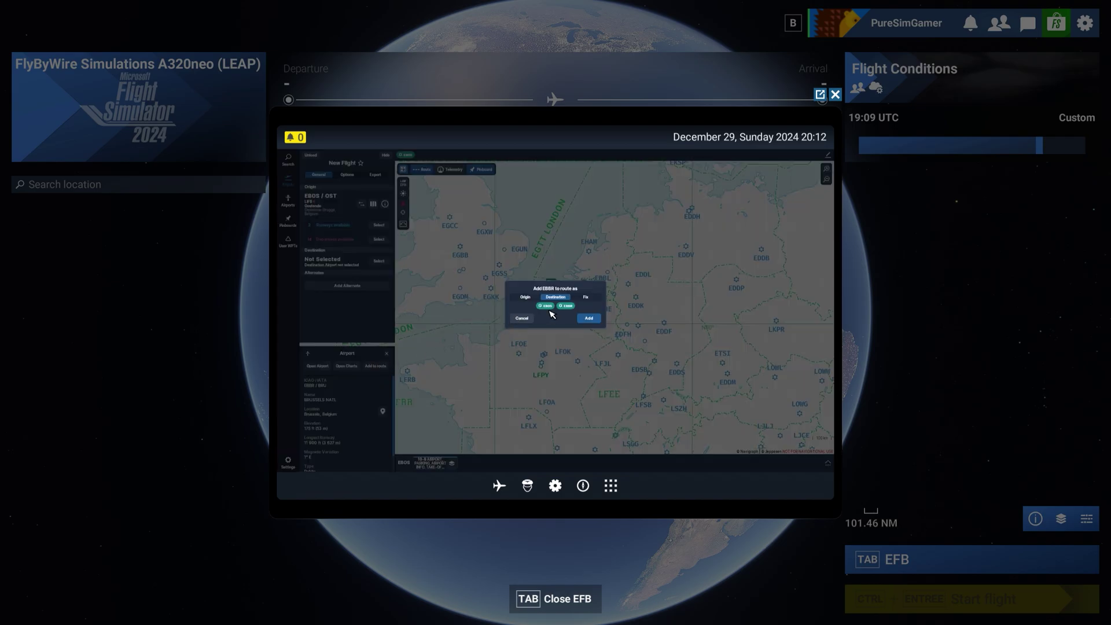
pyautogui.click(588, 319)
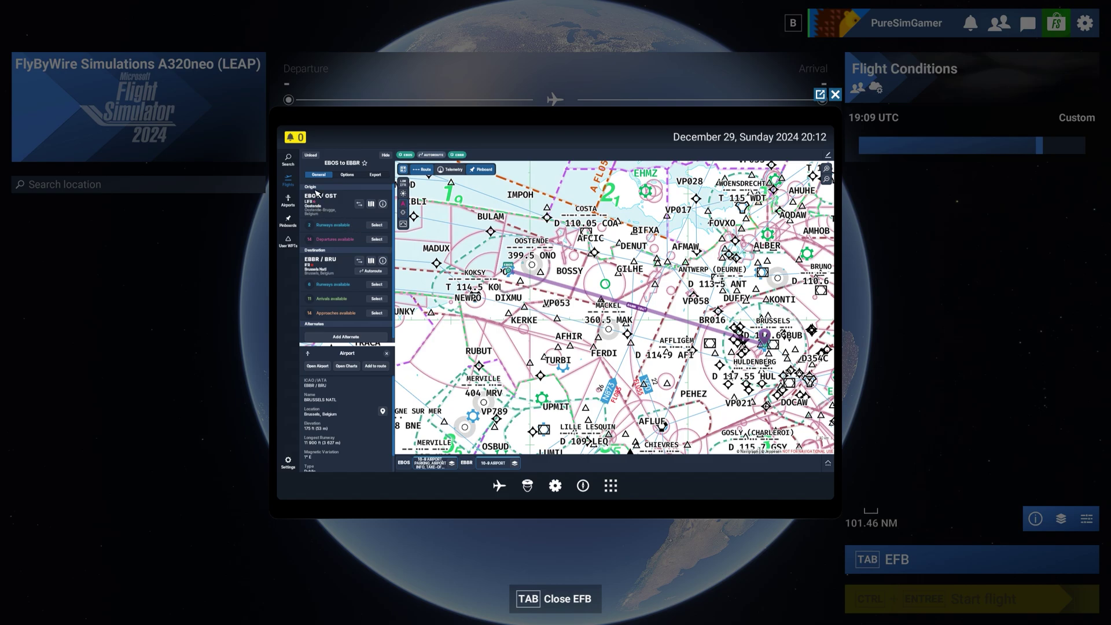
# - Set runway 26 as the EBOS origin runway and add the departure procedure with the KOK transition
pyautogui.click(377, 225)
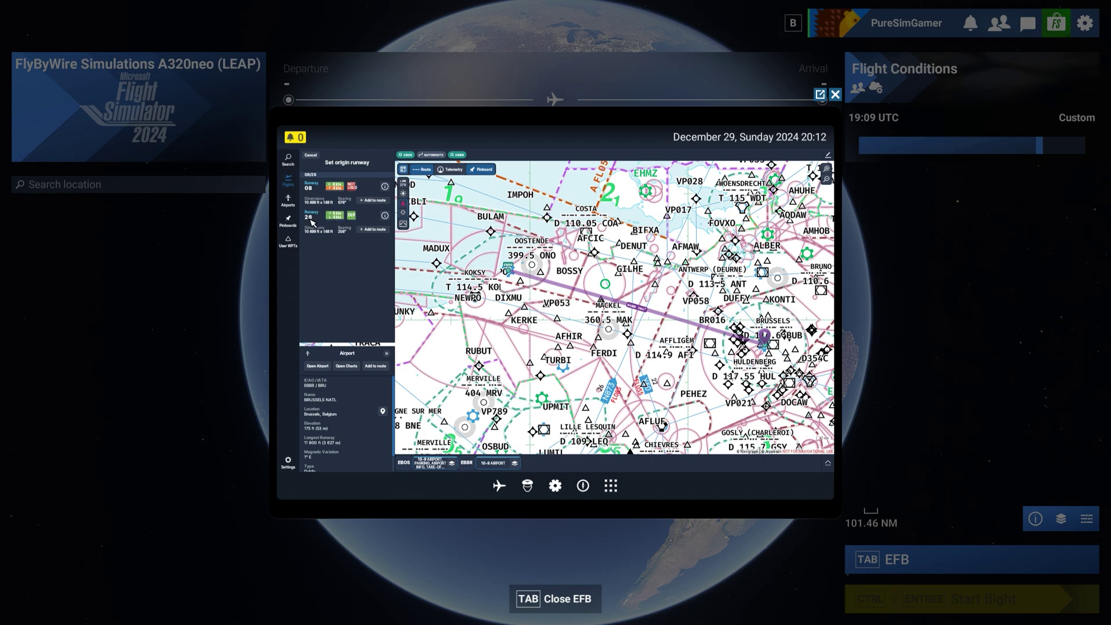
pyautogui.click(376, 232)
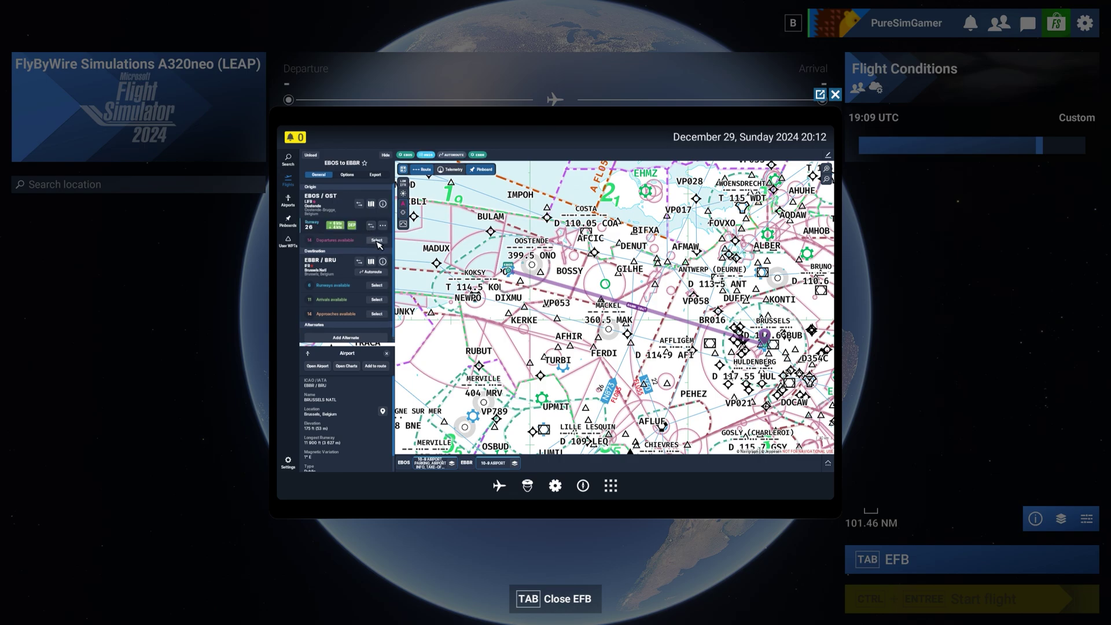
pyautogui.click(377, 241)
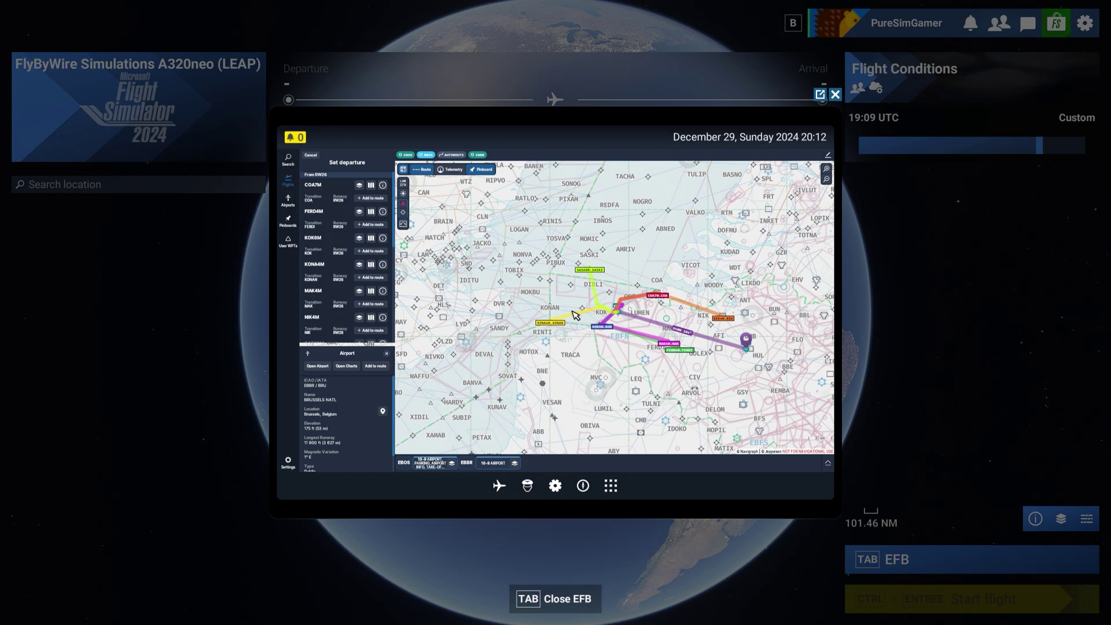
pyautogui.scroll(-2, 578, 319)
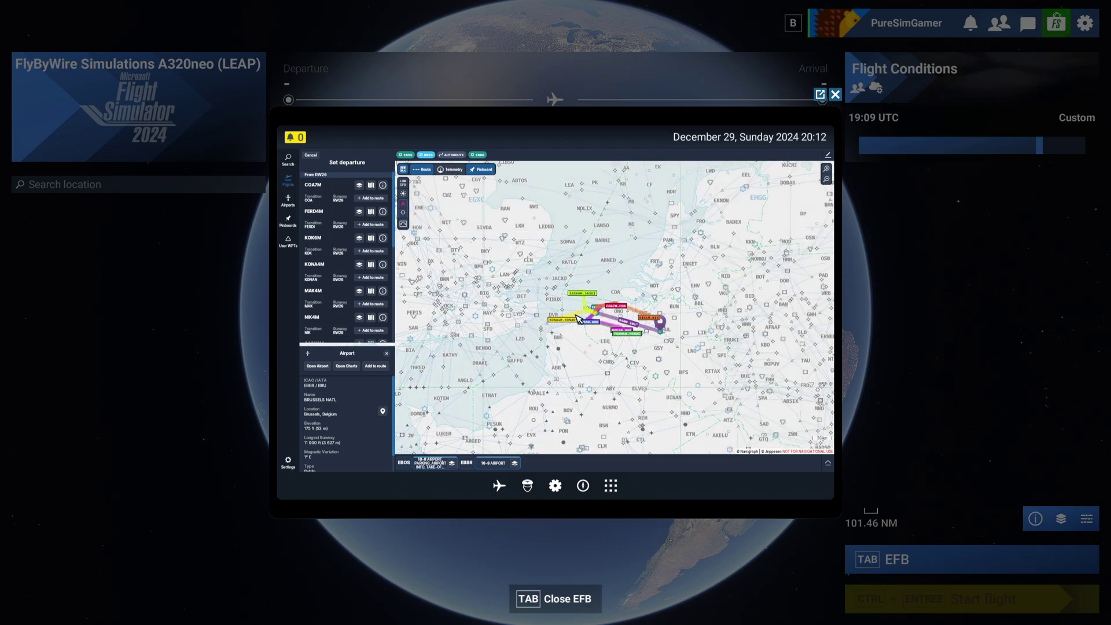
pyautogui.scroll(2, 588, 327)
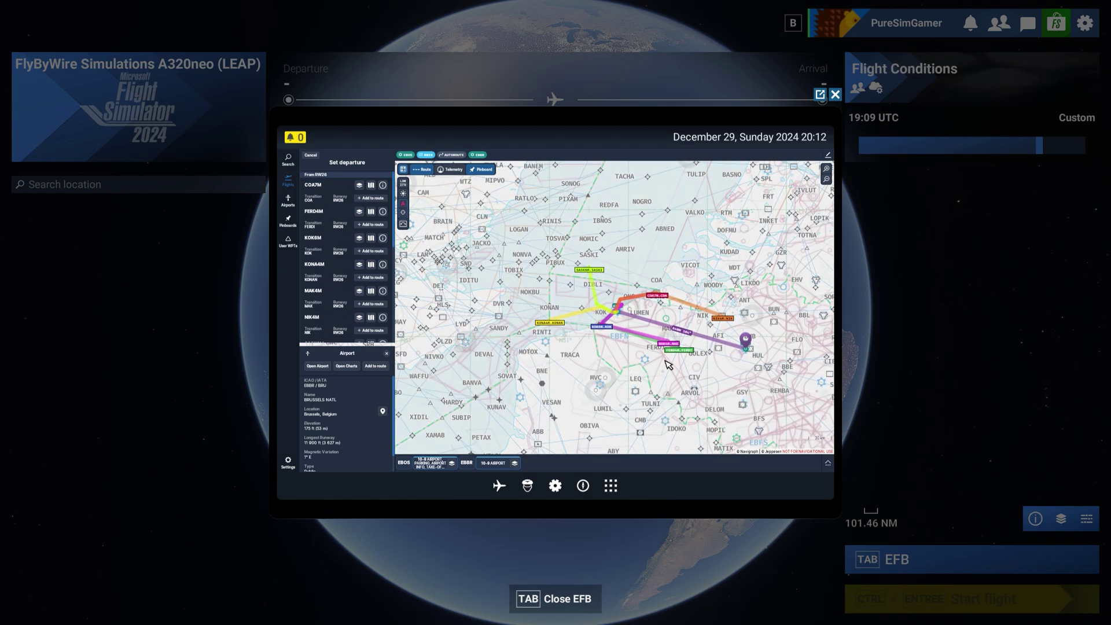
pyautogui.scroll(2, 679, 363)
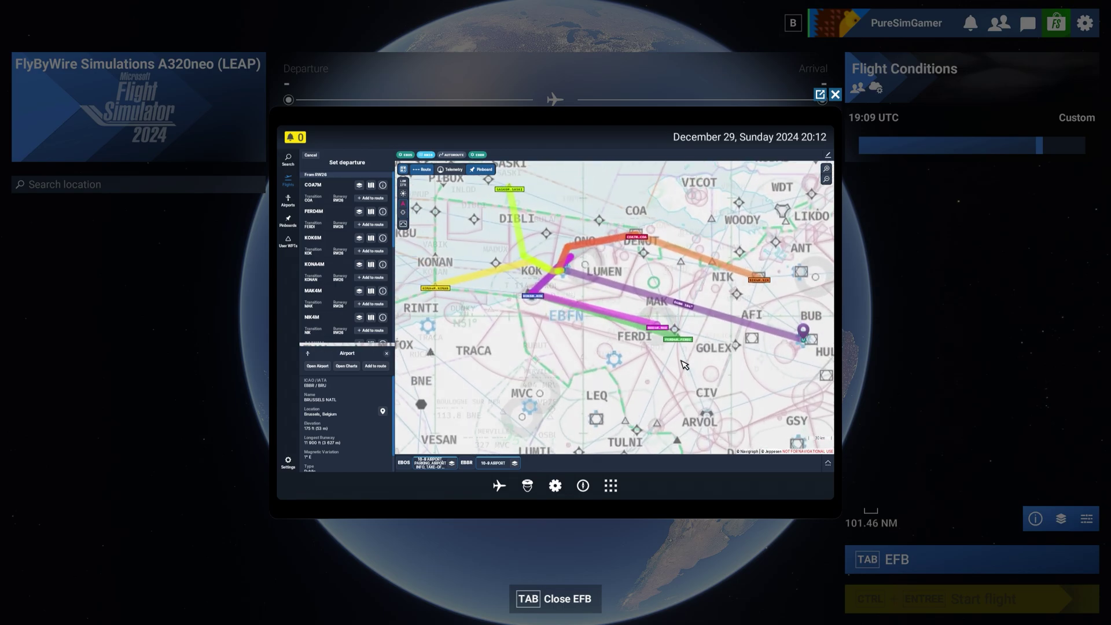
pyautogui.scroll(2, 680, 364)
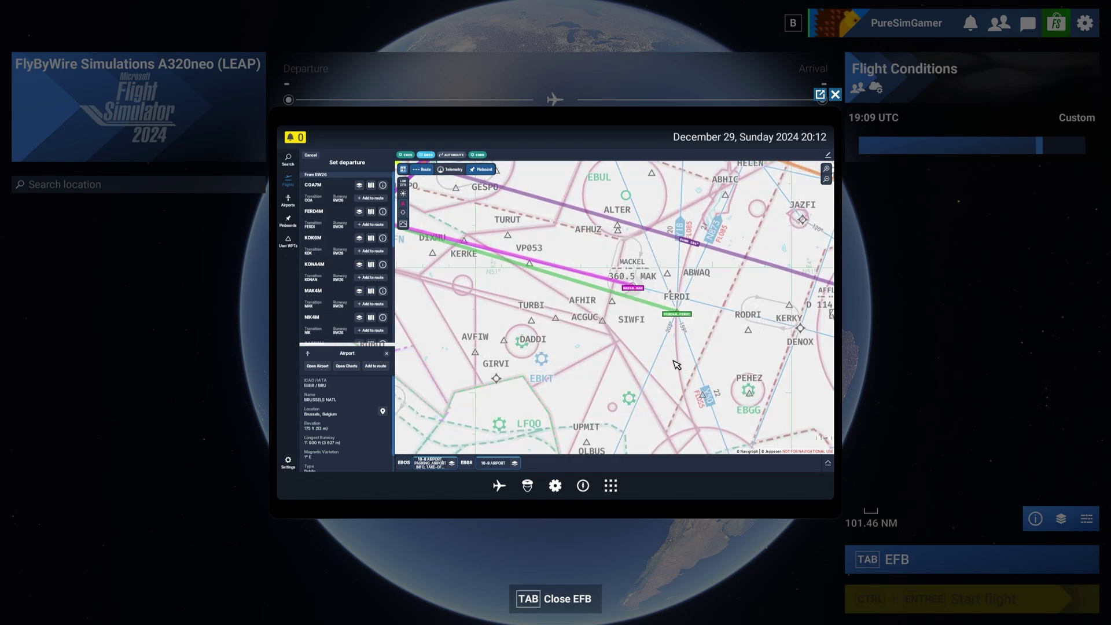
pyautogui.scroll(-2, 680, 366)
pyautogui.scroll(1, 564, 323)
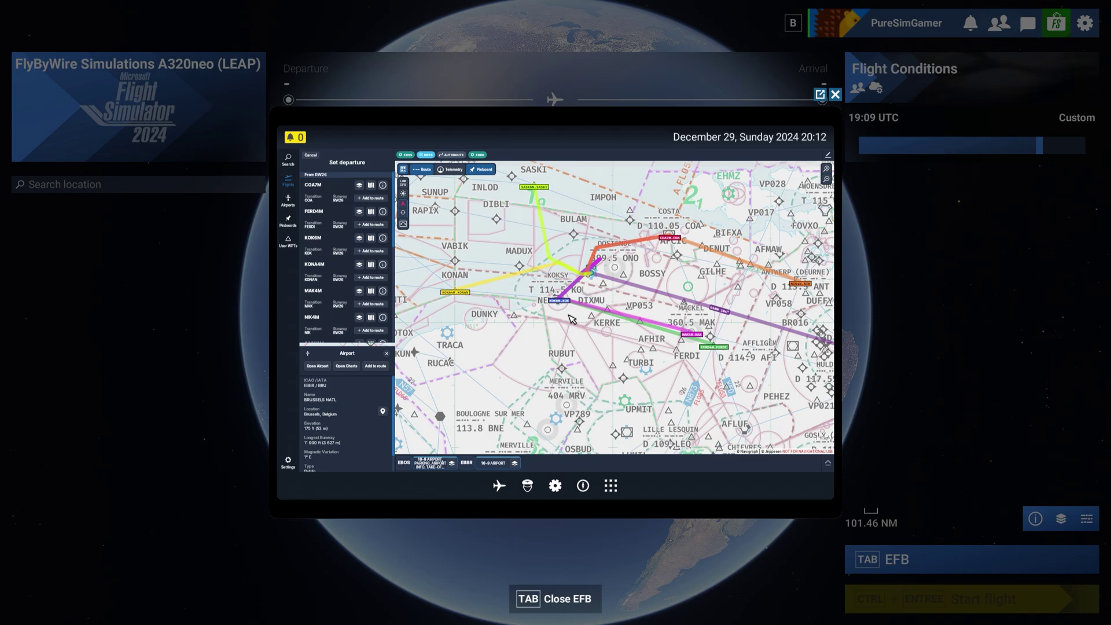
pyautogui.scroll(1, 565, 312)
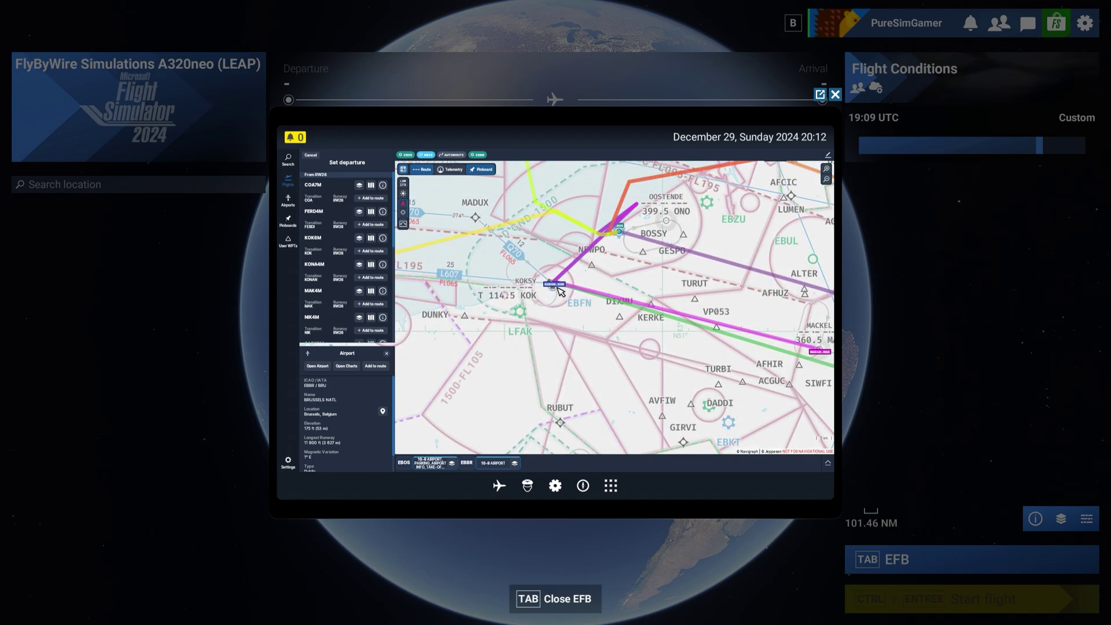
pyautogui.click(564, 288)
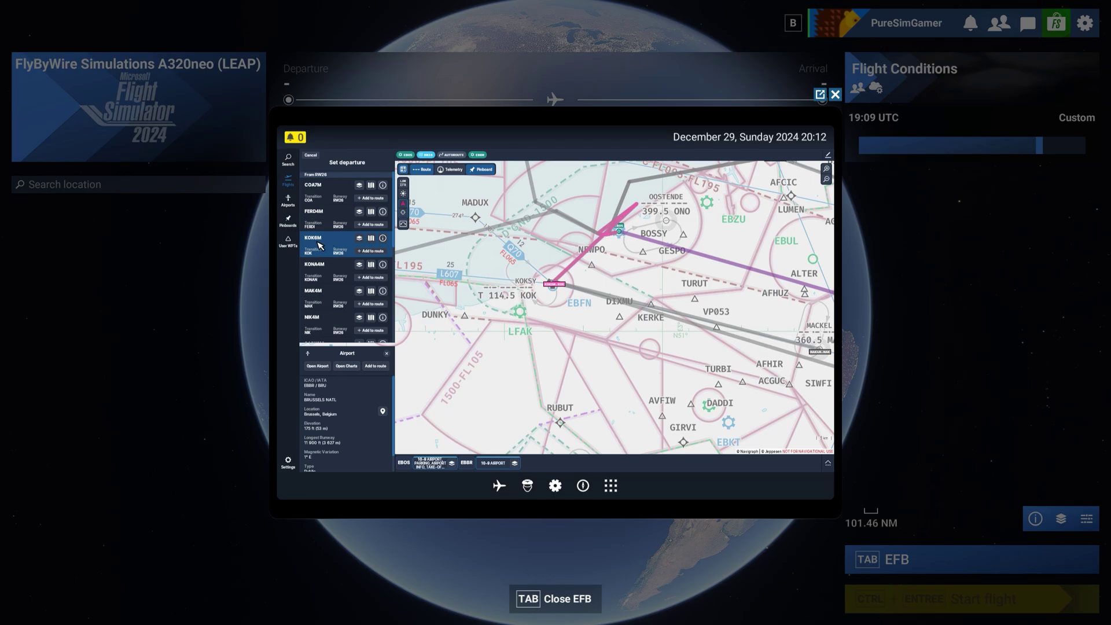
pyautogui.click(372, 252)
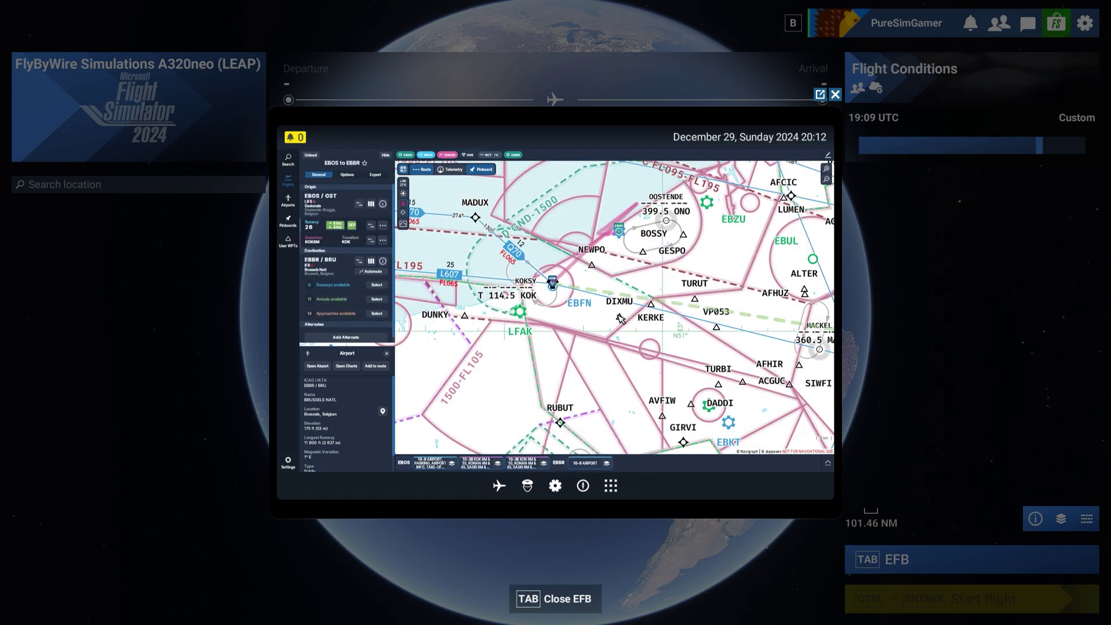
# - Set runway 25R as the destination runway at EBBR
pyautogui.moveTo(610, 298); pyautogui.dragTo(514, 311)
pyautogui.scroll(-2, 485, 313)
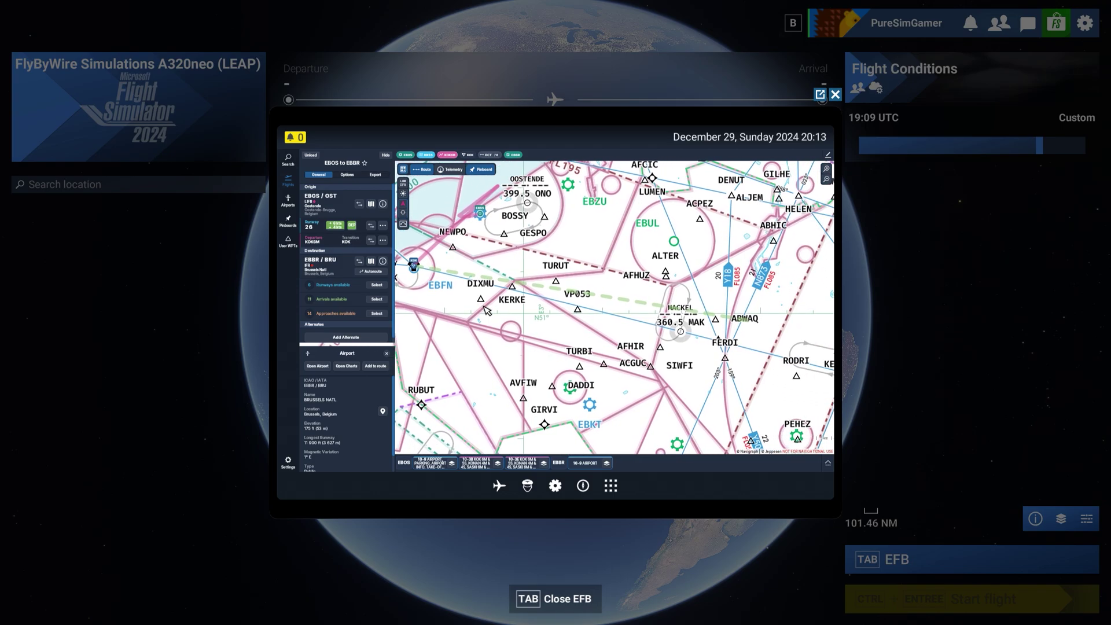
pyautogui.scroll(-2, 603, 328)
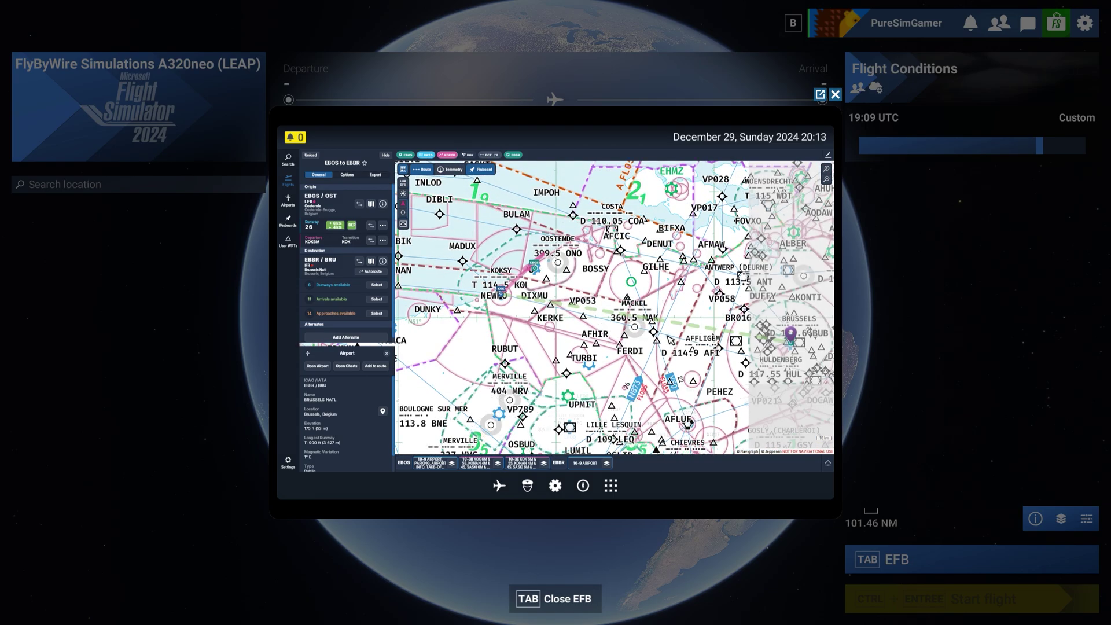
pyautogui.moveTo(603, 328); pyautogui.dragTo(545, 325)
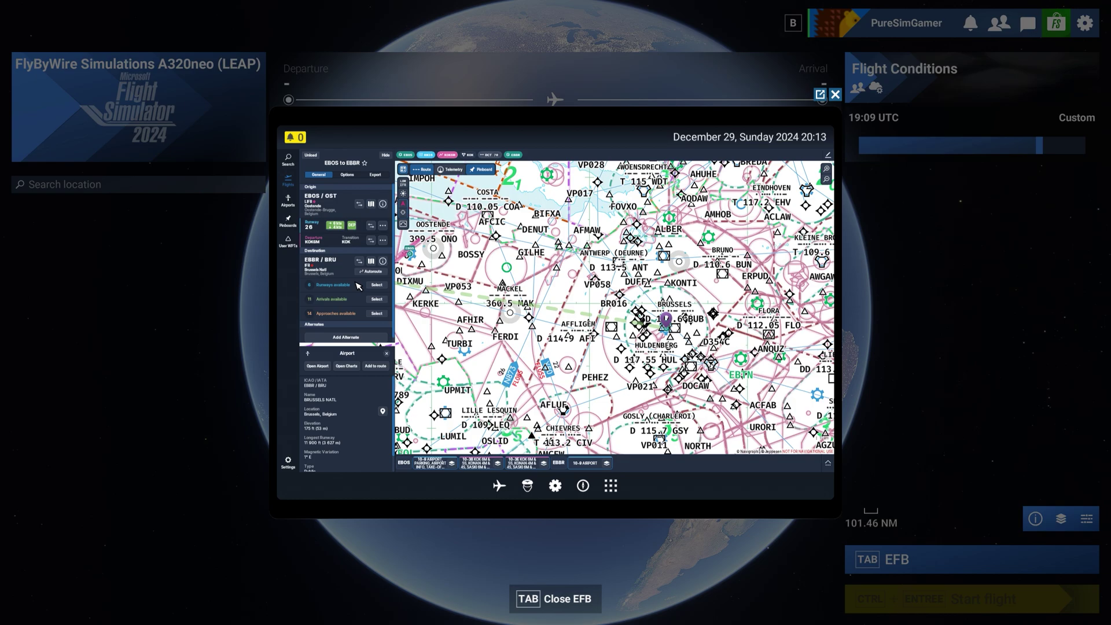
pyautogui.click(378, 286)
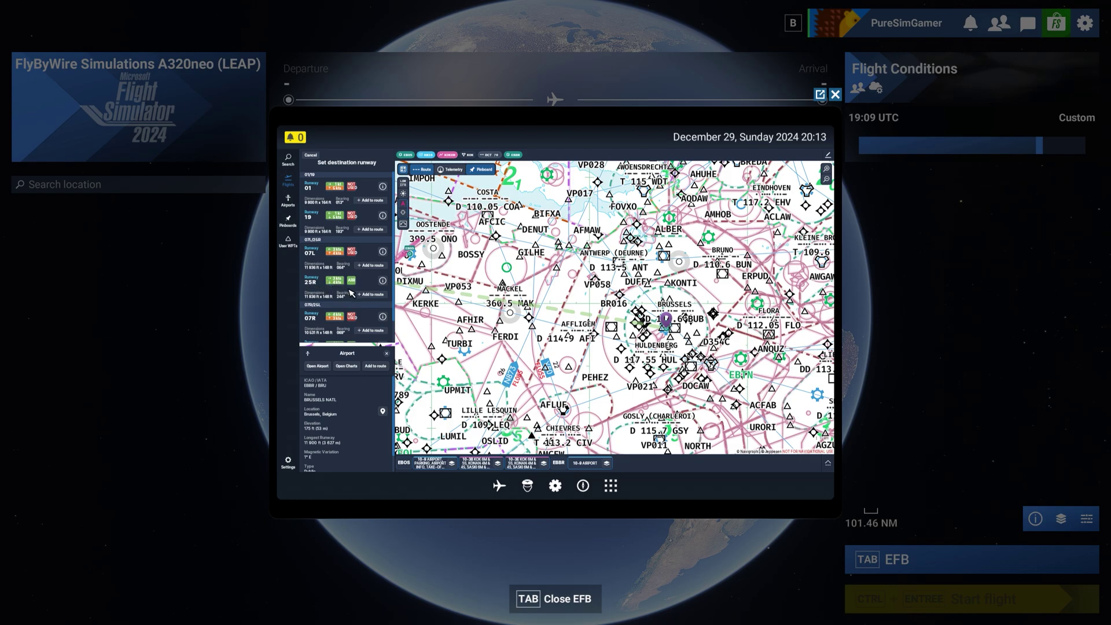
pyautogui.click(371, 295)
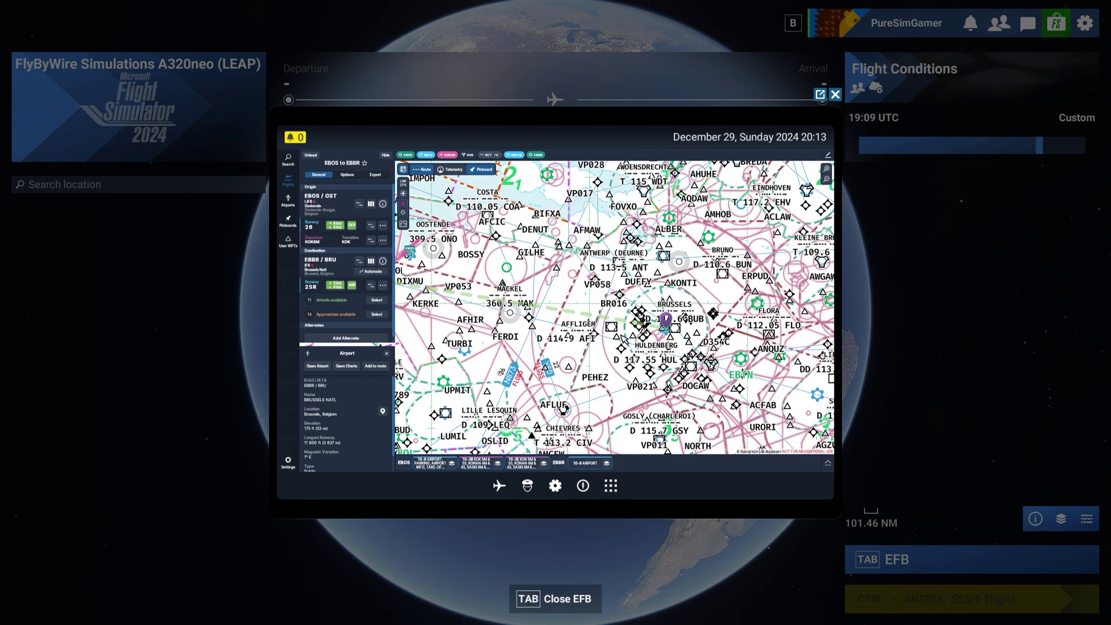
# - Add the EBBR arrival procedure that starts from the KOK transition to the route
pyautogui.click(377, 301)
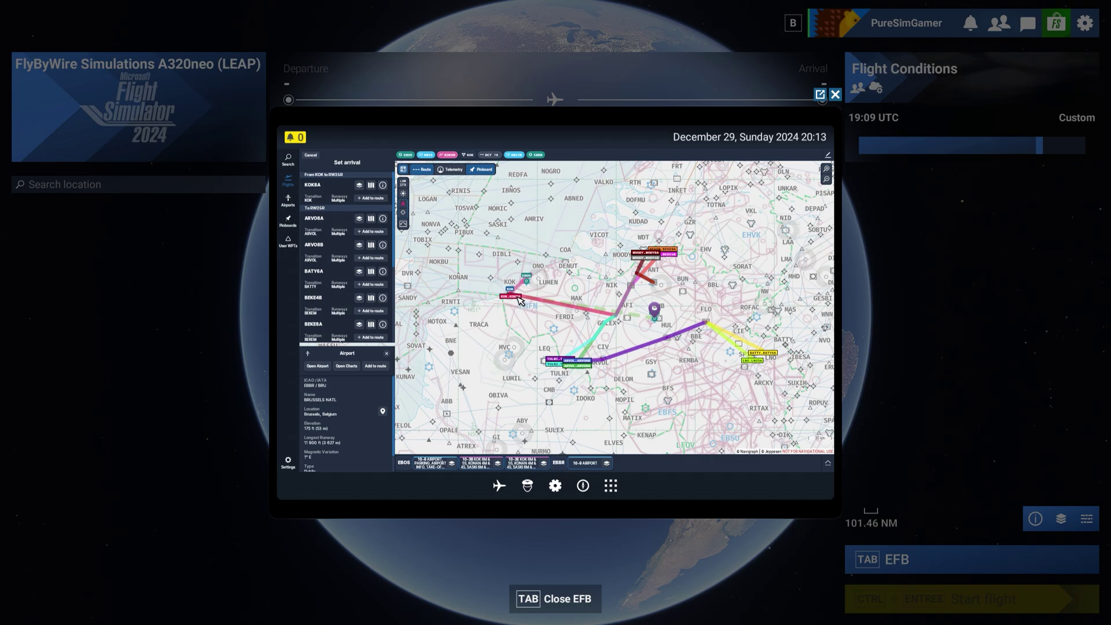
pyautogui.click(519, 299)
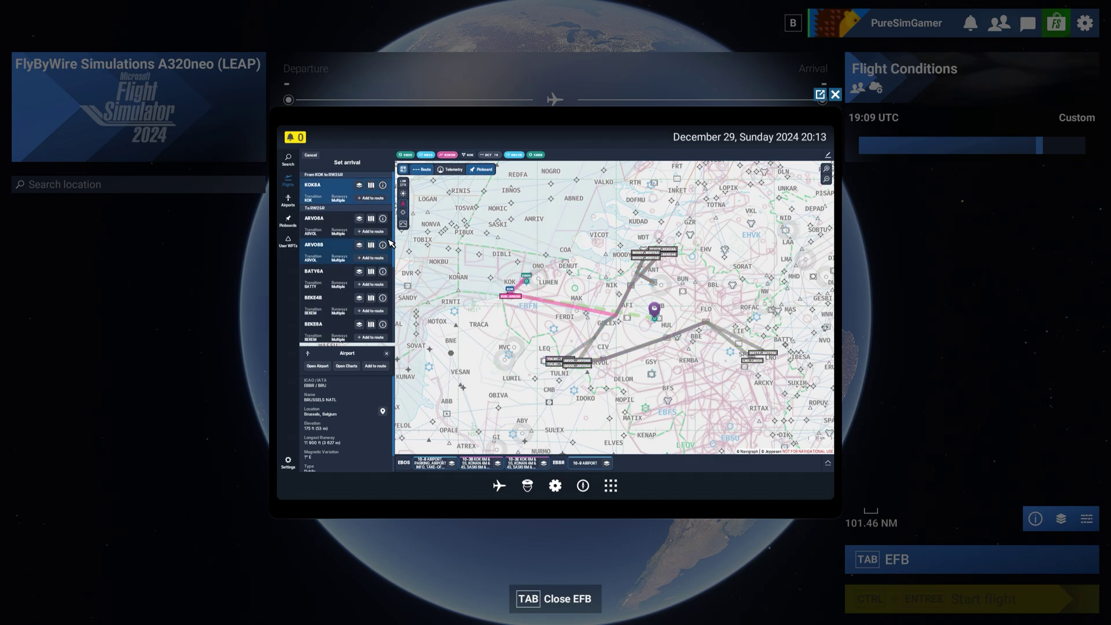
pyautogui.click(372, 199)
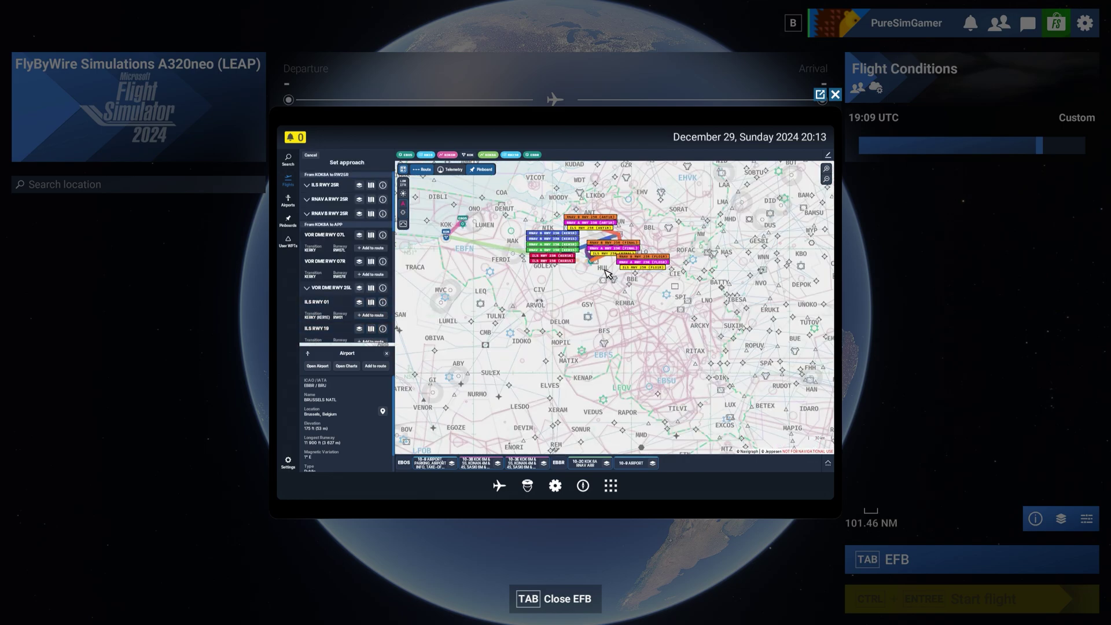
# - Add the ILS RWY 25R approach with the Final transition to the route
pyautogui.scroll(3, 606, 273)
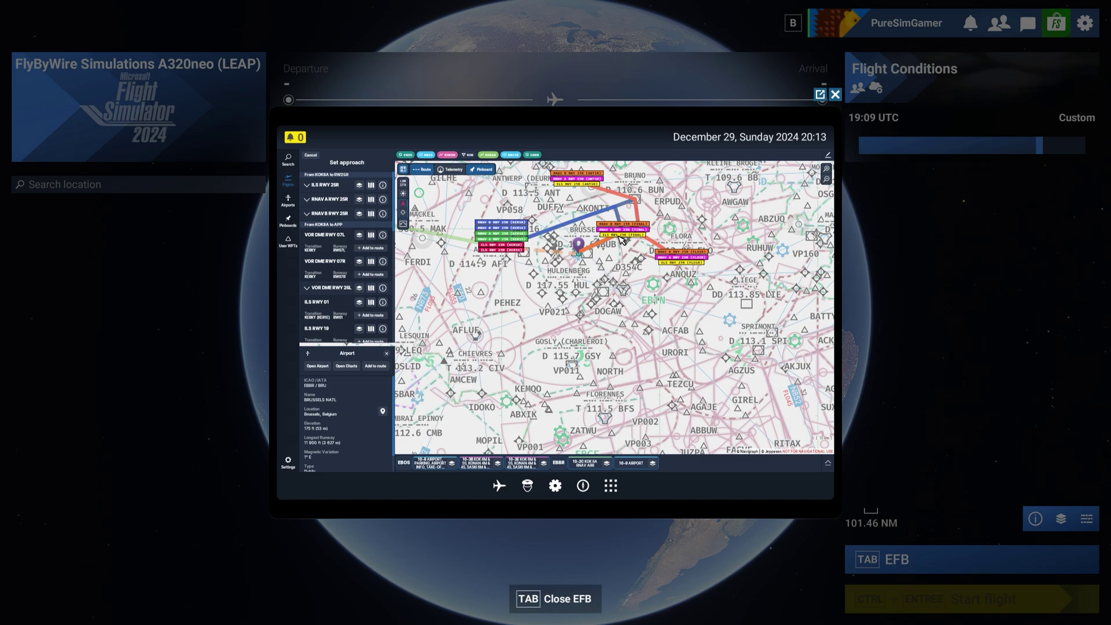
pyautogui.click(622, 236)
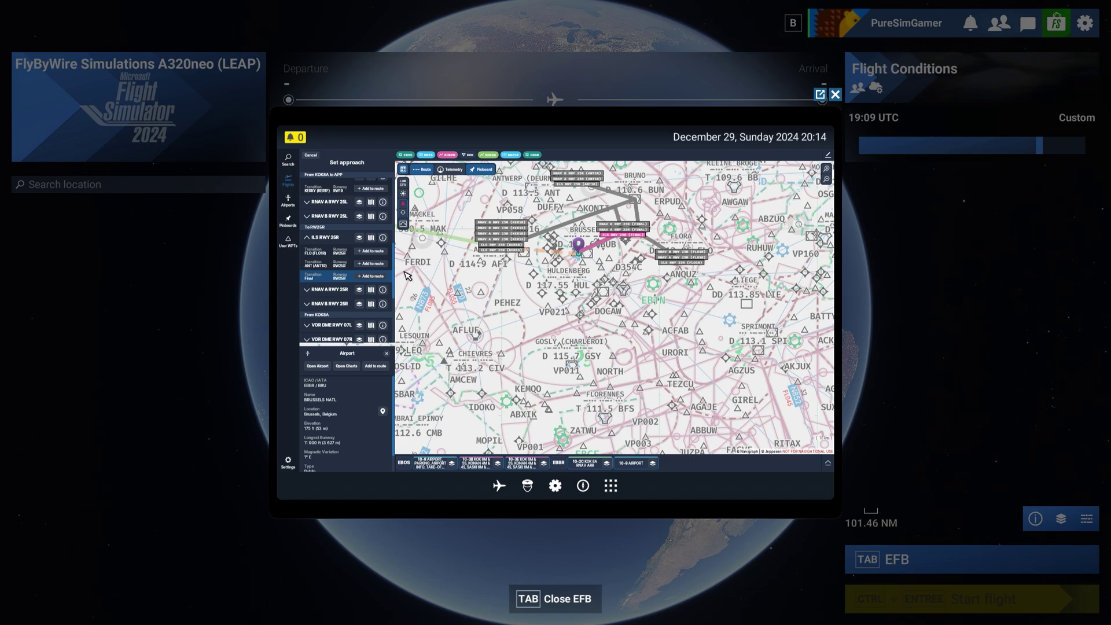
pyautogui.click(373, 277)
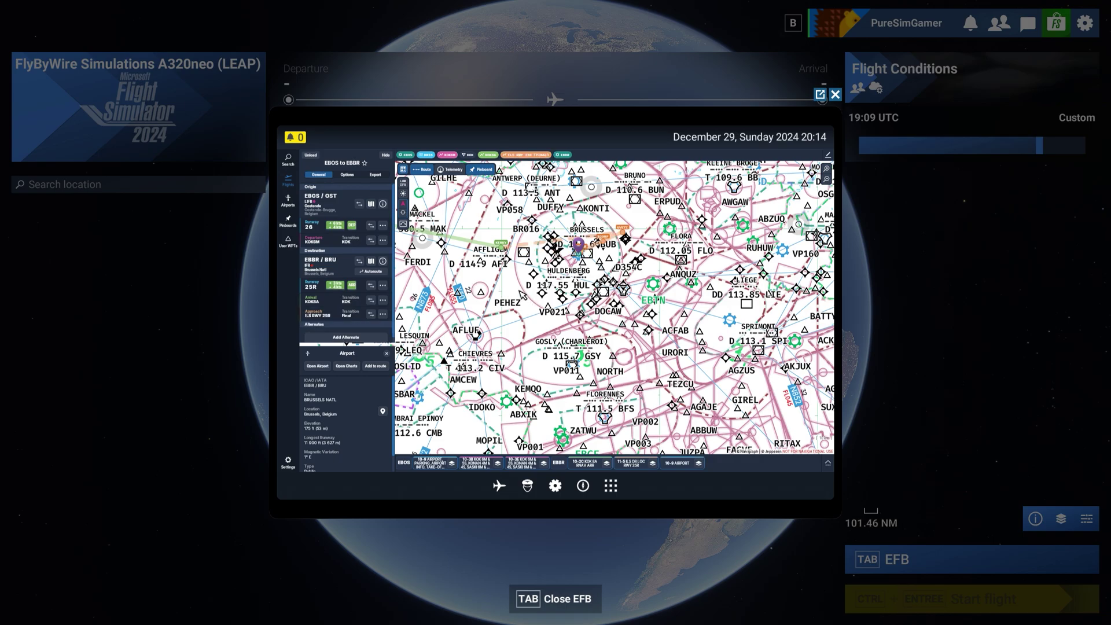
# - Check the EBOS to EBBR route on the map and select its full route text in the route editor for copying
pyautogui.scroll(-1, 532, 284)
pyautogui.moveTo(511, 280); pyautogui.dragTo(622, 318)
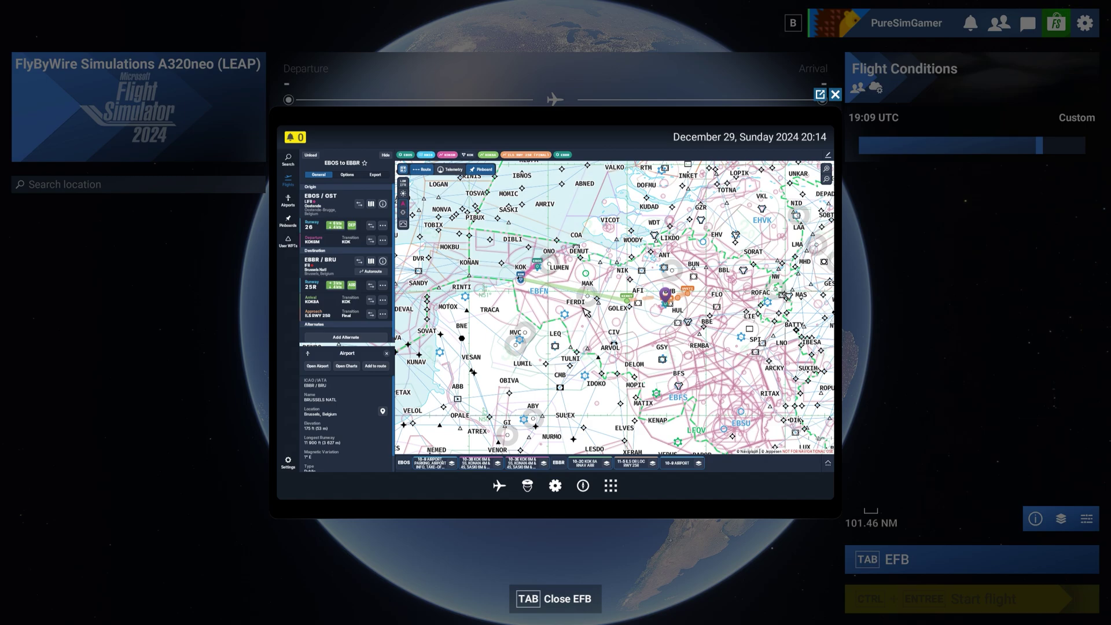
pyautogui.click(829, 157)
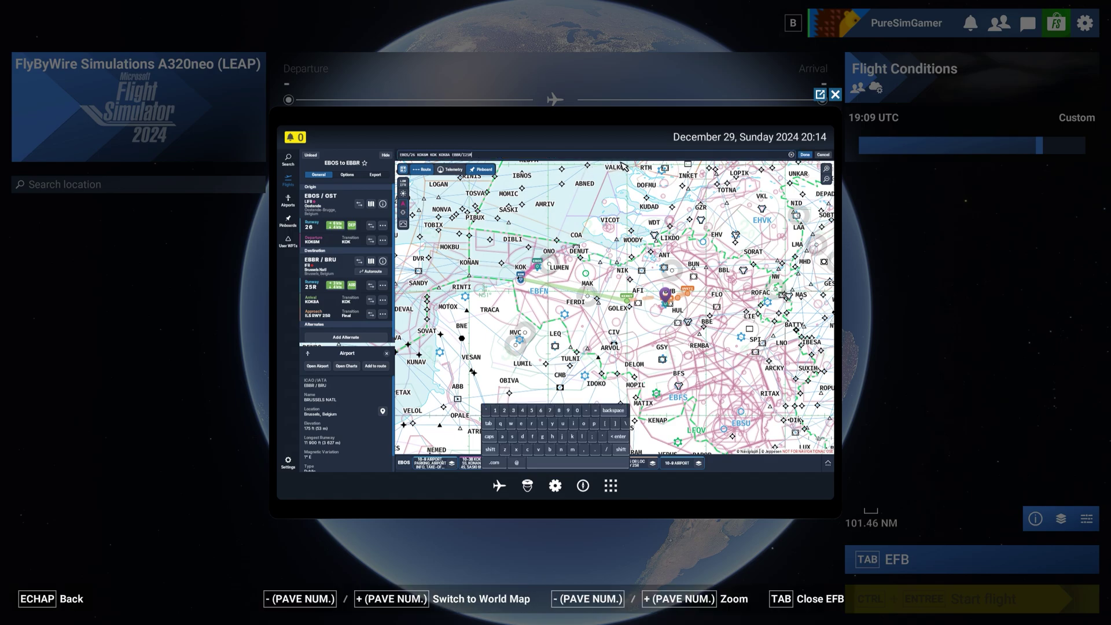
pyautogui.tripleClick(516, 154)
pyautogui.click(452, 156)
pyautogui.hotkey('ctrl', 'a')
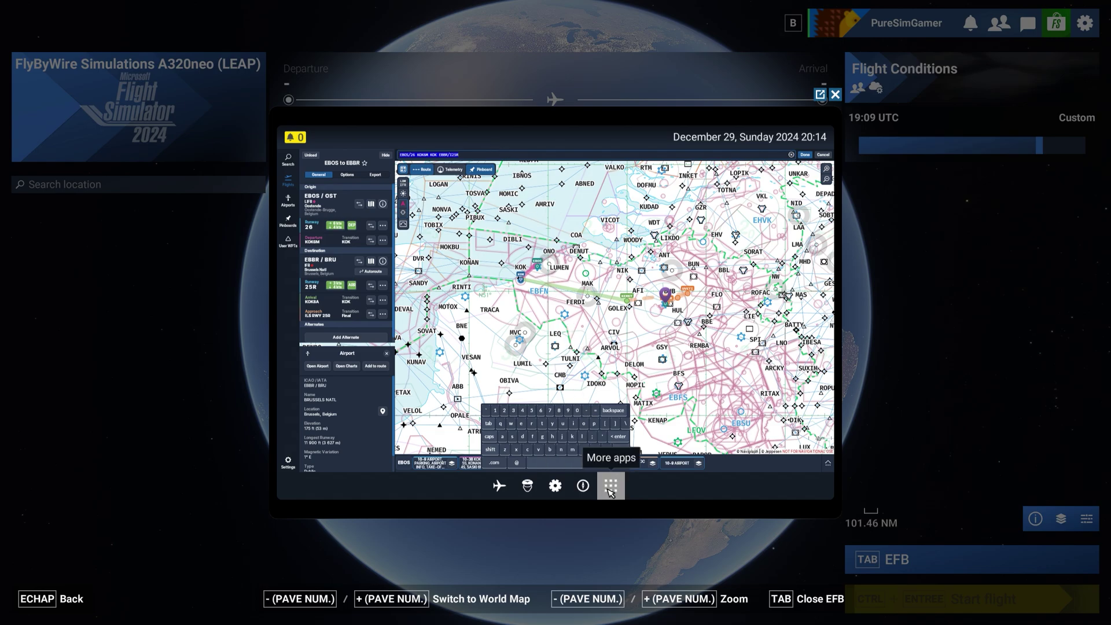
# - Switch to SimBrief Dispatch and start a new flight with airline BEL and flight number 8422
pyautogui.click(611, 489)
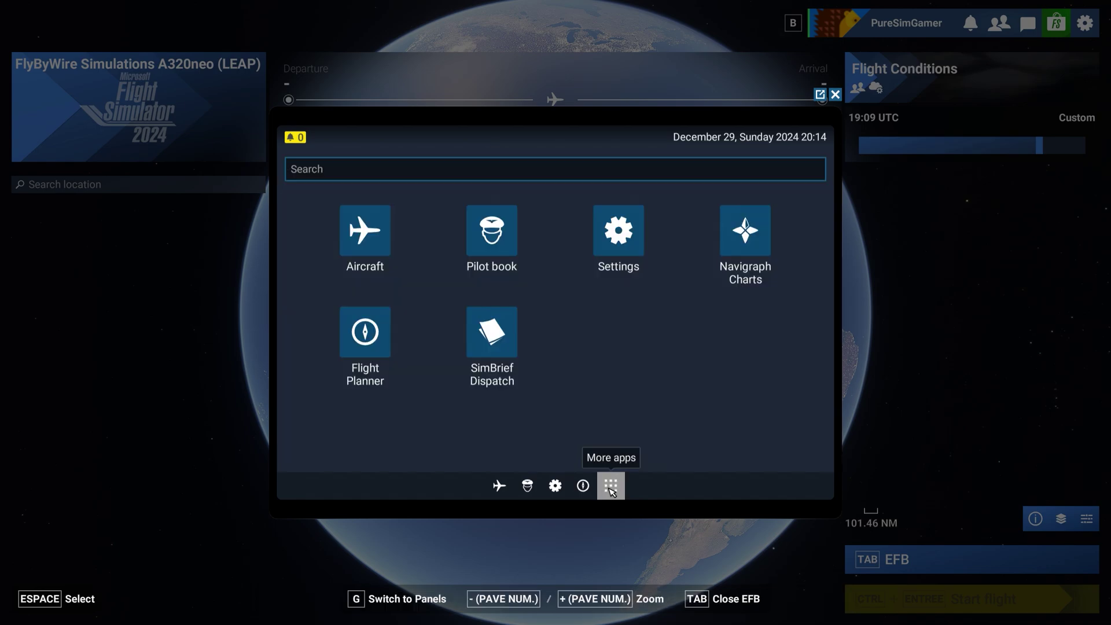
pyautogui.click(497, 352)
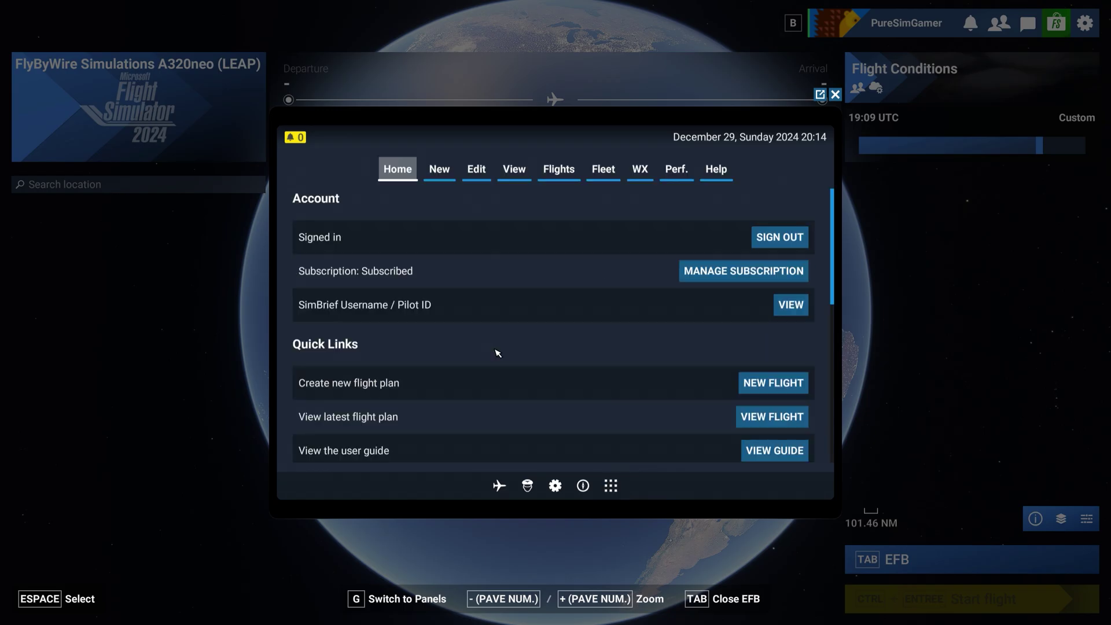
pyautogui.click(446, 183)
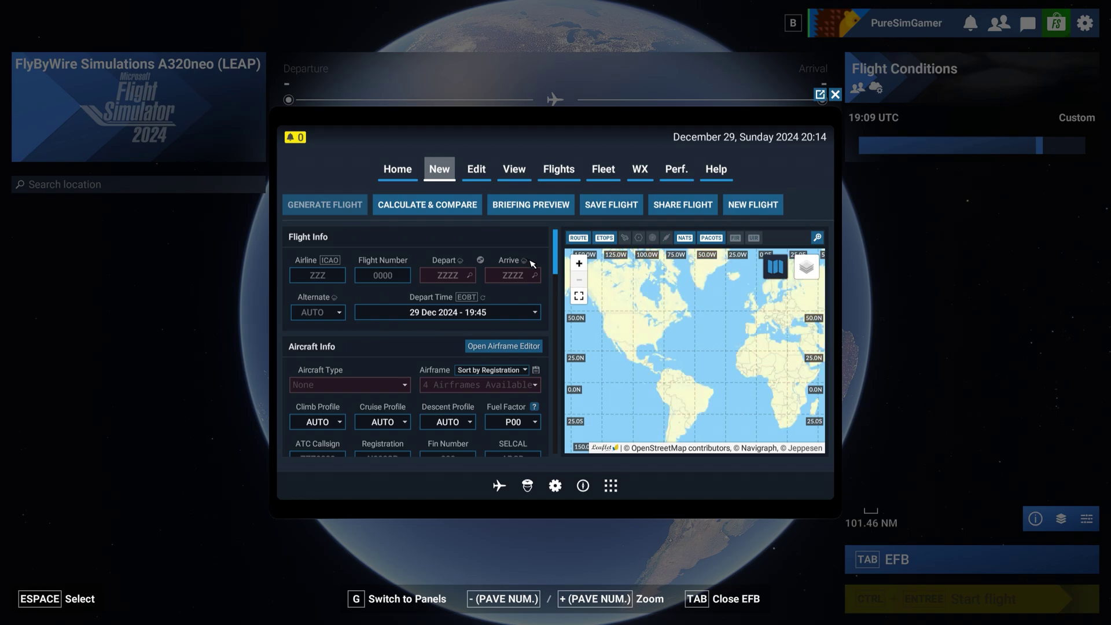
pyautogui.click(326, 277)
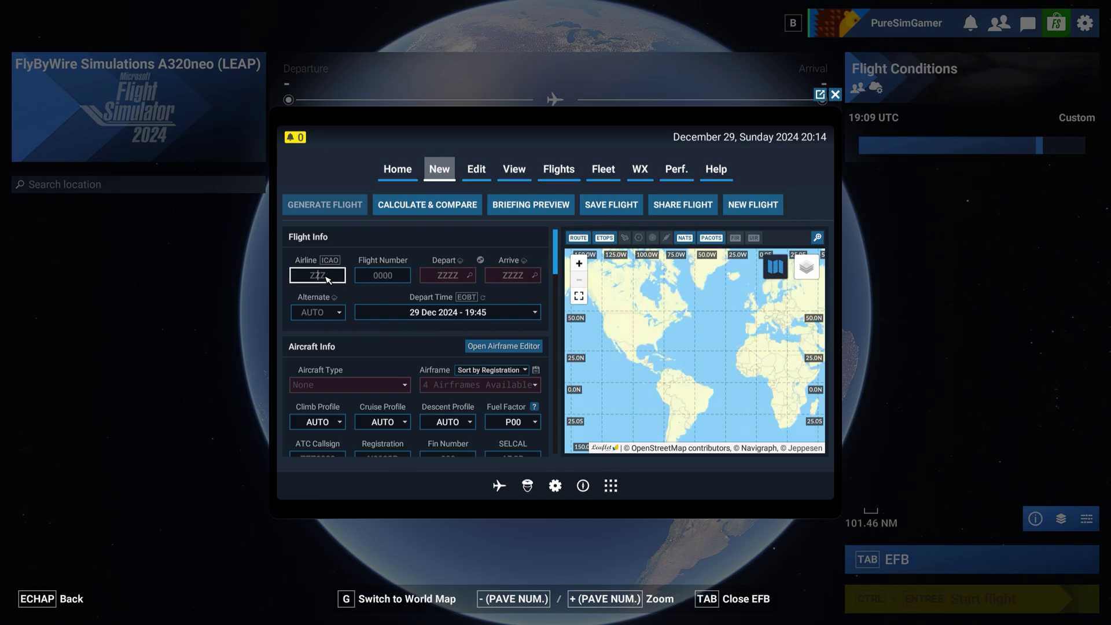
pyautogui.write('BEL')
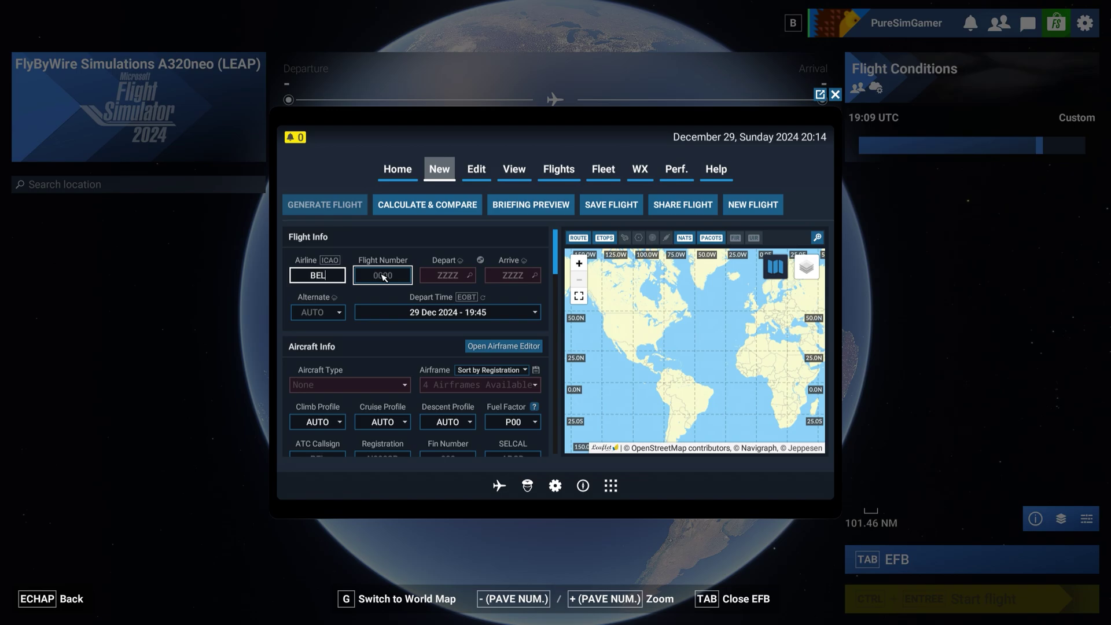
pyautogui.click(380, 278)
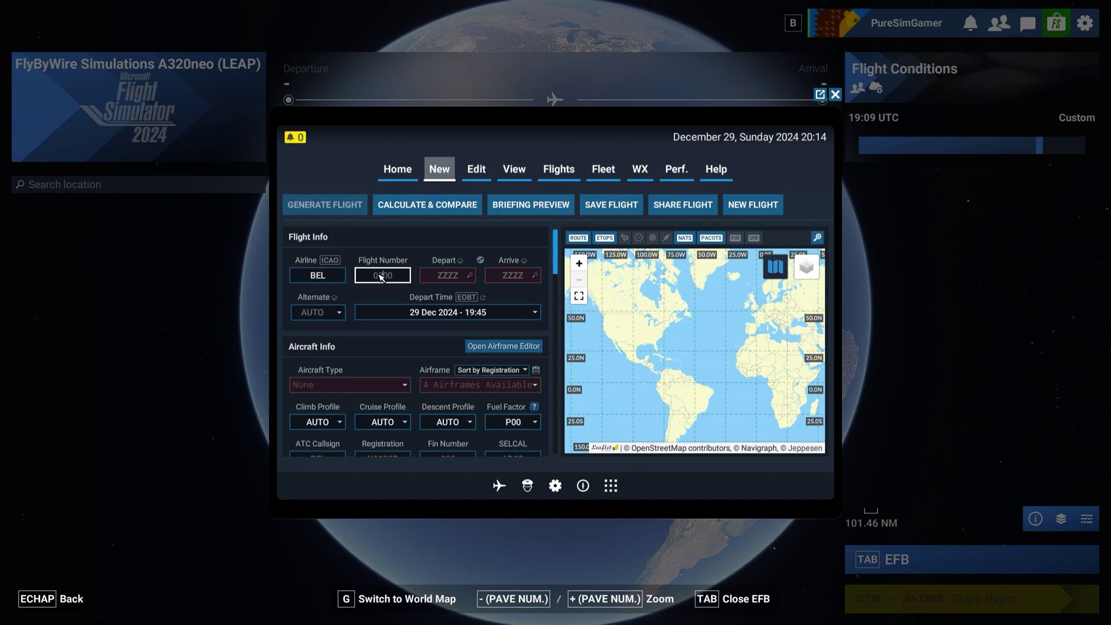
pyautogui.write('8422')
# - Set the new flight's departure airport to EBOS and its arrival airport to EBBR
pyautogui.click(442, 280)
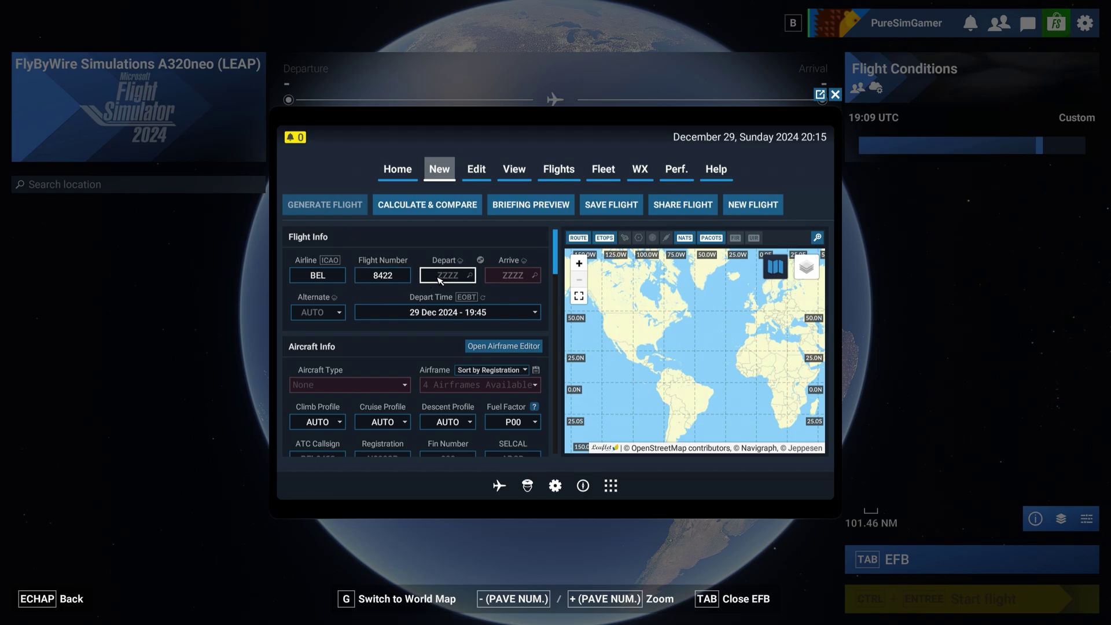
pyautogui.write('EBOS')
pyautogui.click(505, 280)
pyautogui.write('E')
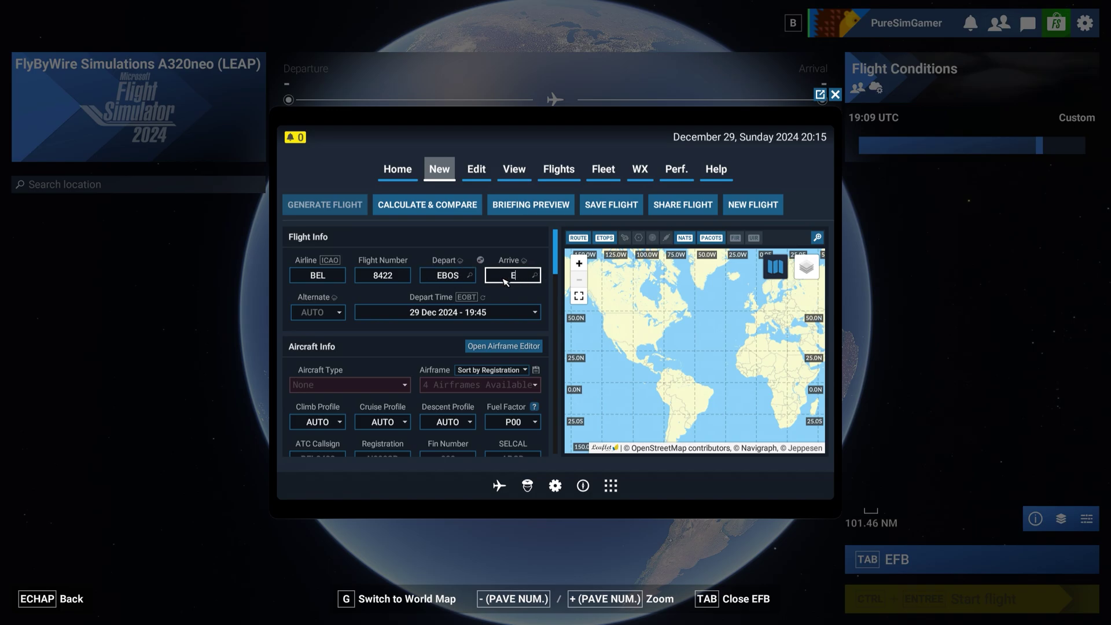
pyautogui.write('BBR')
# - Choose aircraft type A20N - A320-251N with the FlyByWire (MSFS) - All Versions airframe
pyautogui.click(404, 387)
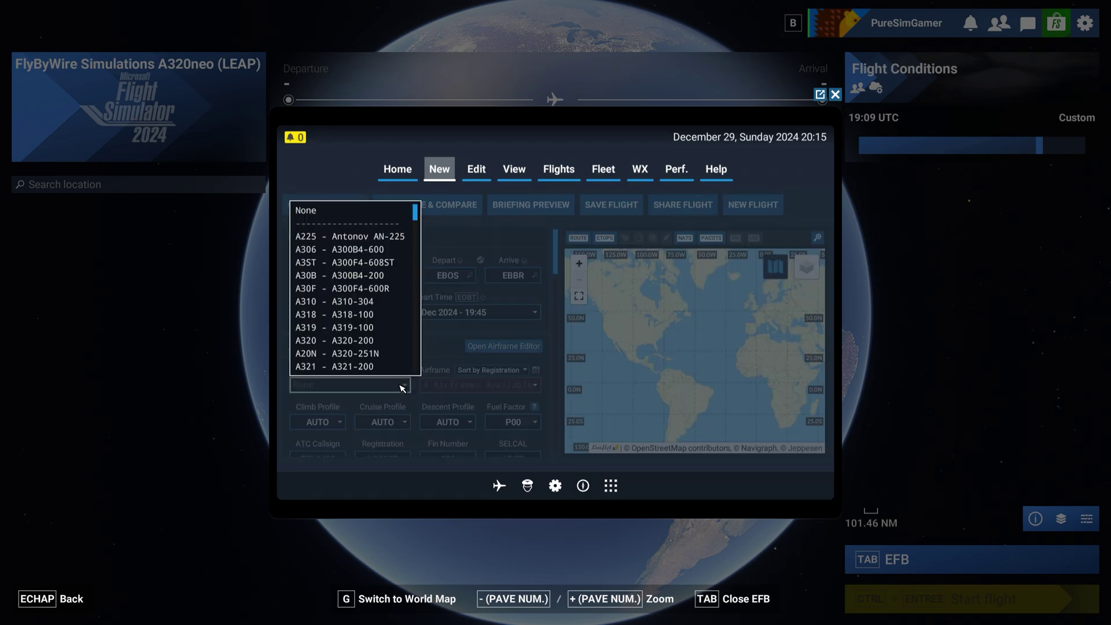
pyautogui.click(377, 359)
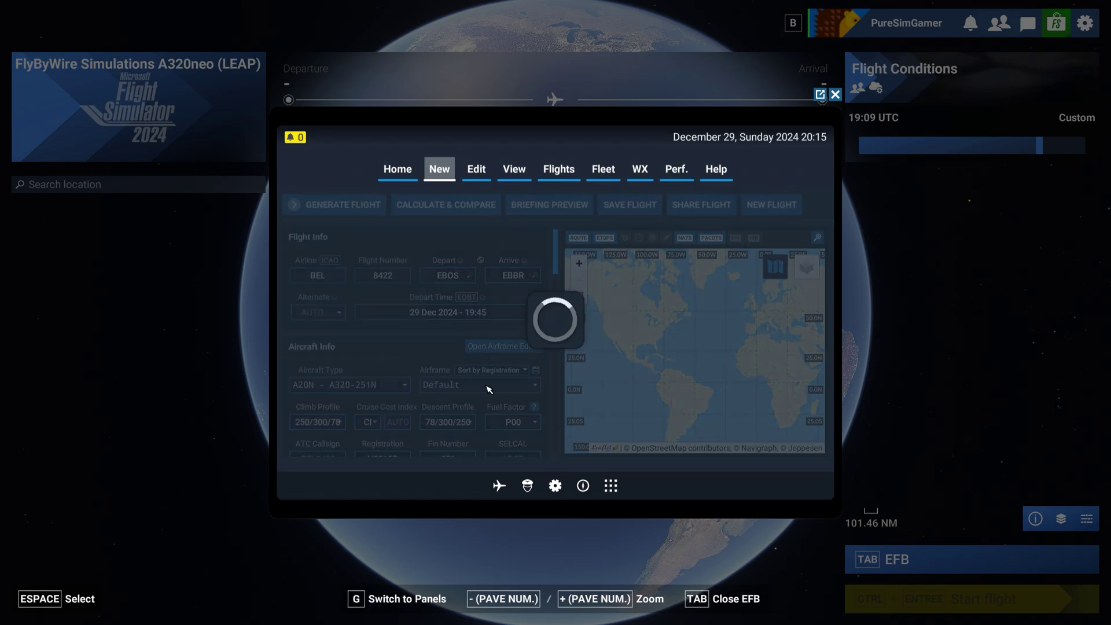
pyautogui.click(535, 387)
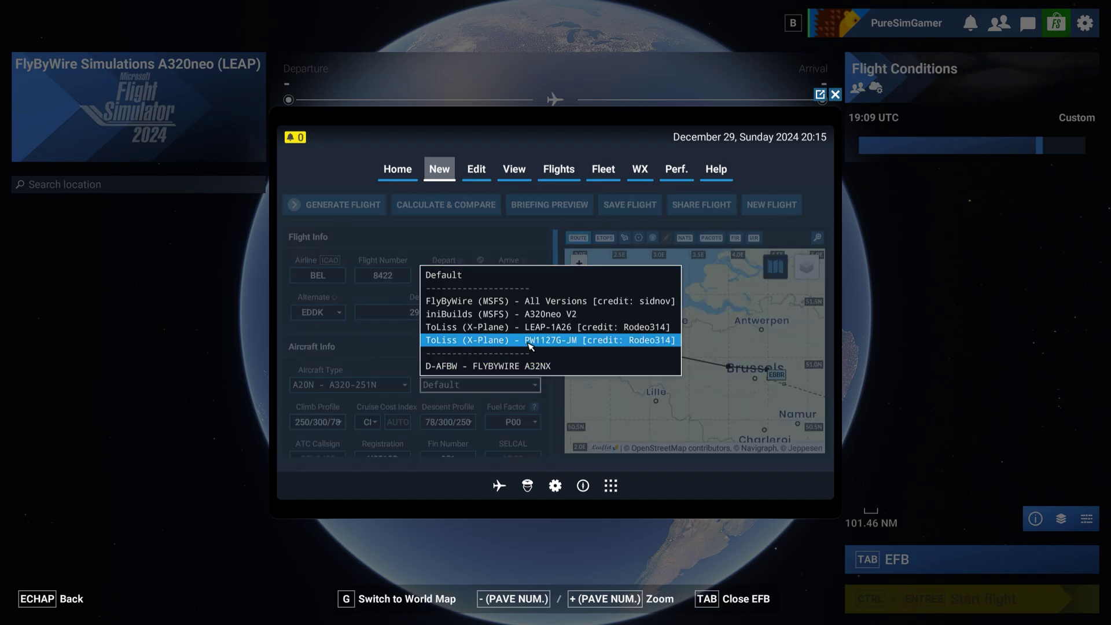
pyautogui.click(536, 301)
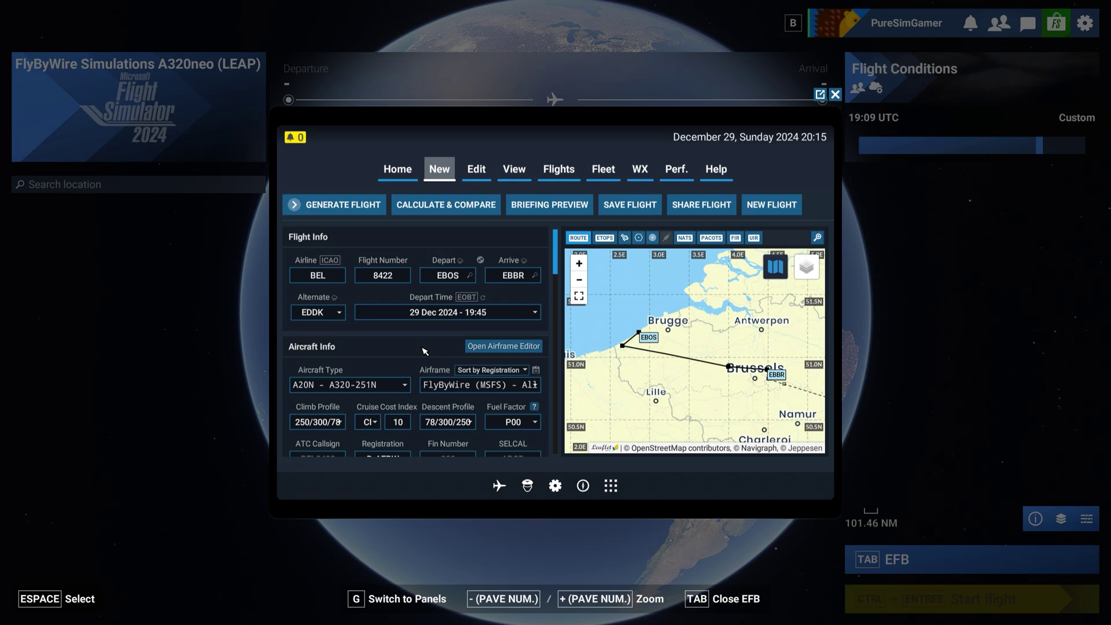
# - Replace the selected route with EBOS/26 KOK6M KOK EBBR/I25R, analyze it and generate the flight
pyautogui.scroll(-2, 424, 351)
pyautogui.scroll(-4, 424, 359)
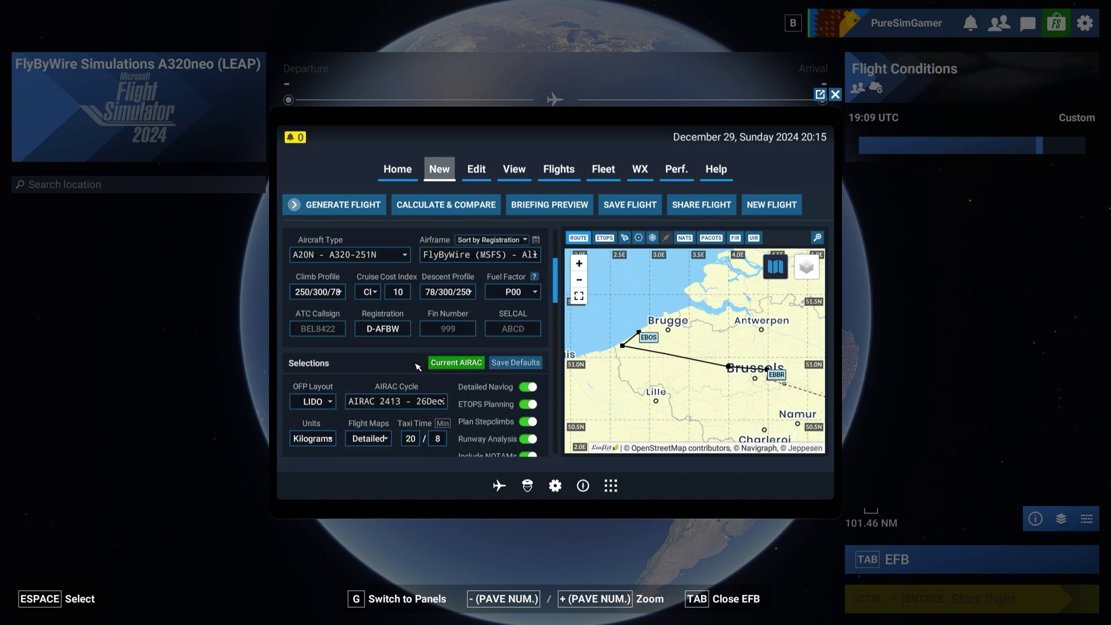
pyautogui.scroll(-3, 419, 367)
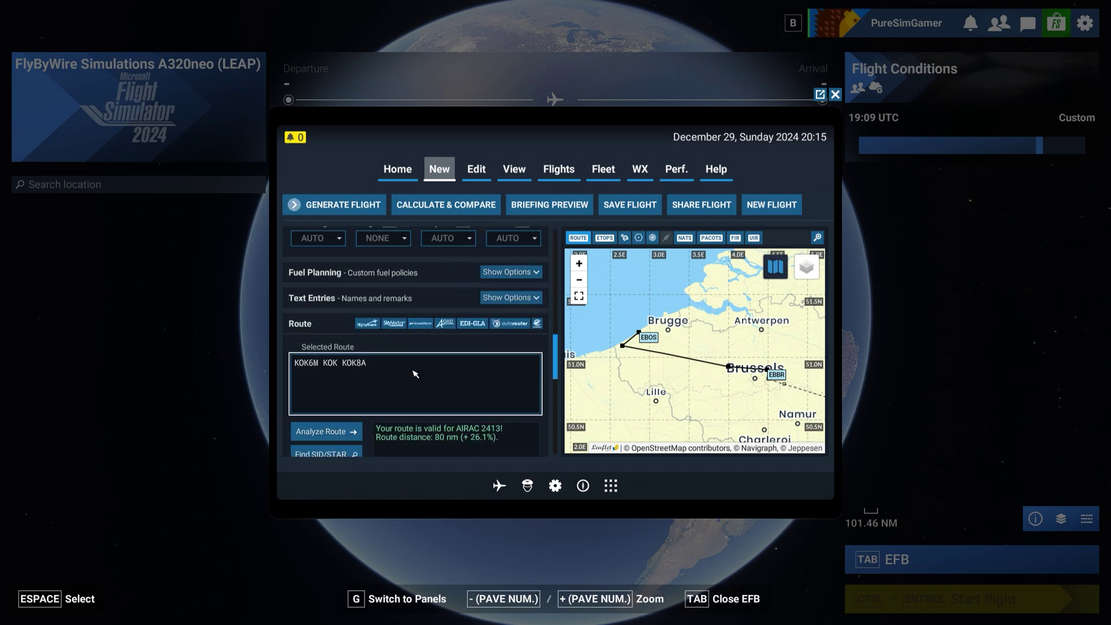
pyautogui.click(384, 328)
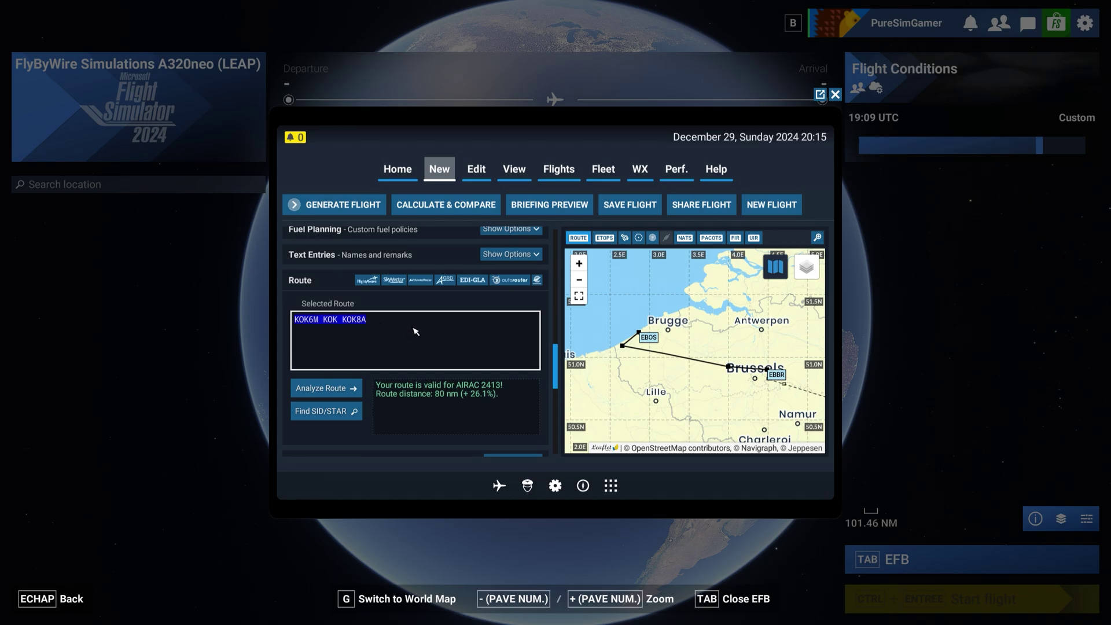
pyautogui.write('EBOS/26 KOK6M KOK EBBR/I25R')
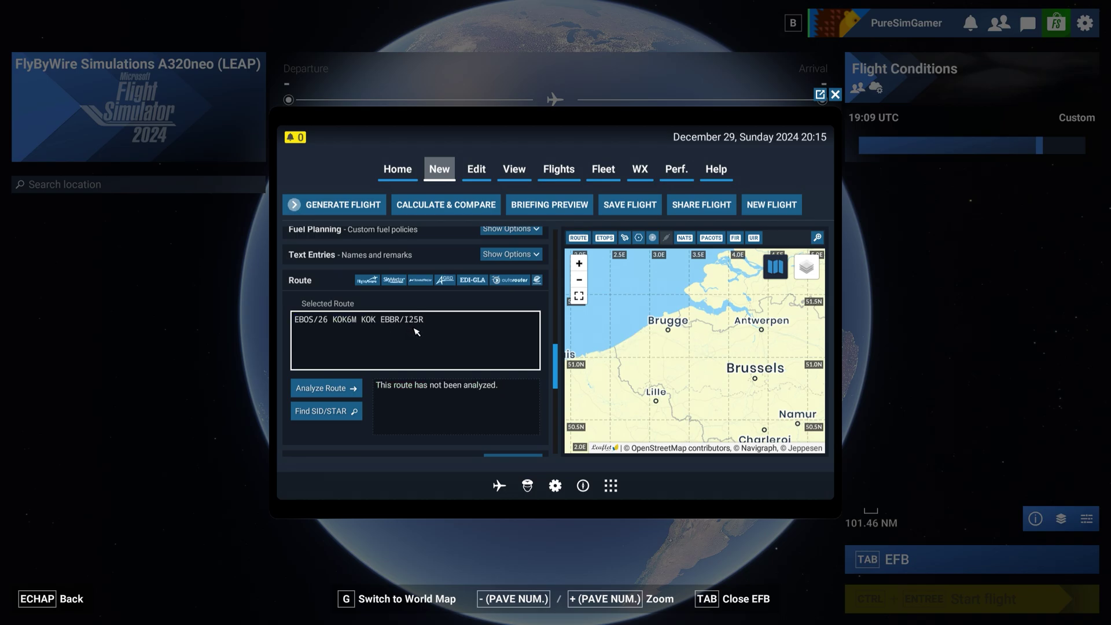
pyautogui.click(342, 391)
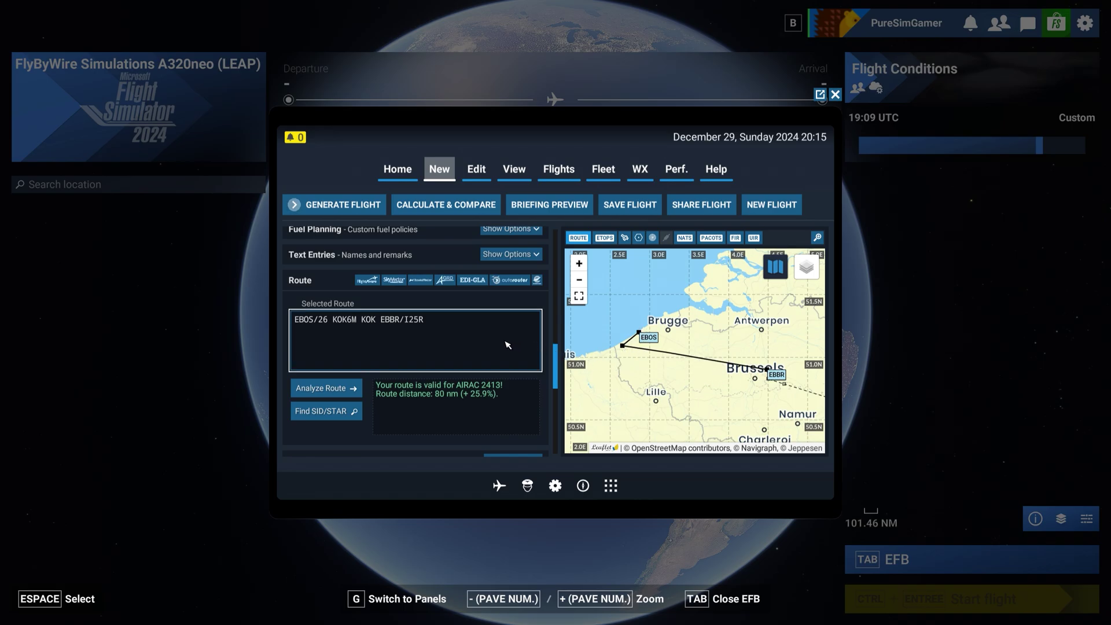
pyautogui.click(356, 207)
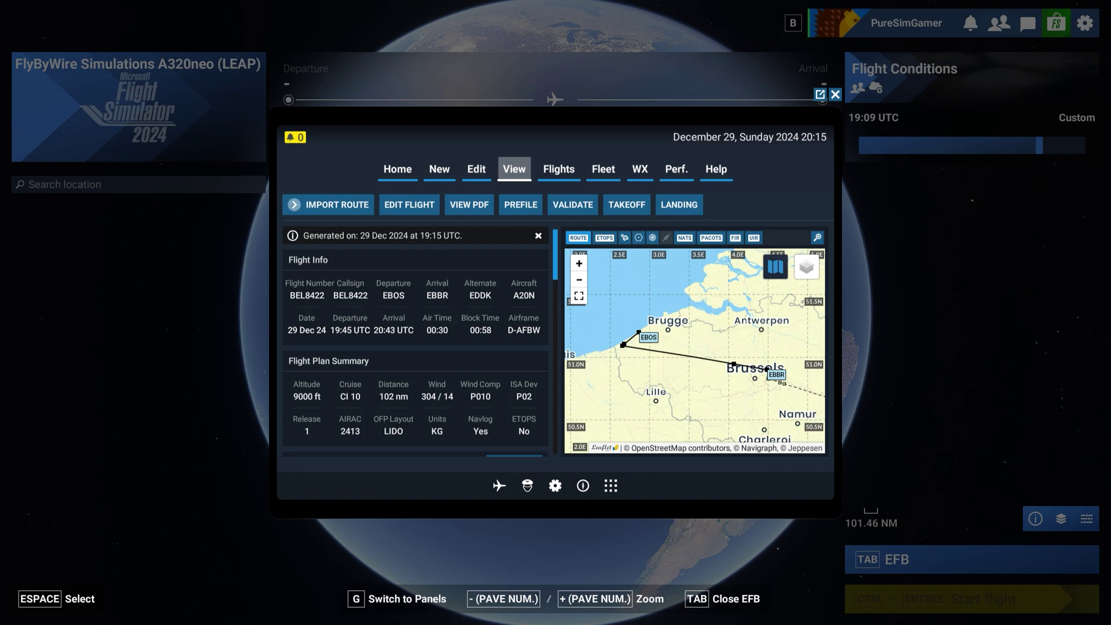
# - Close the flight bag, search the aircraft selection for a320 and save with the FlyByWire Simulations A320neo (LEAP) selected
pyautogui.press('Tab')
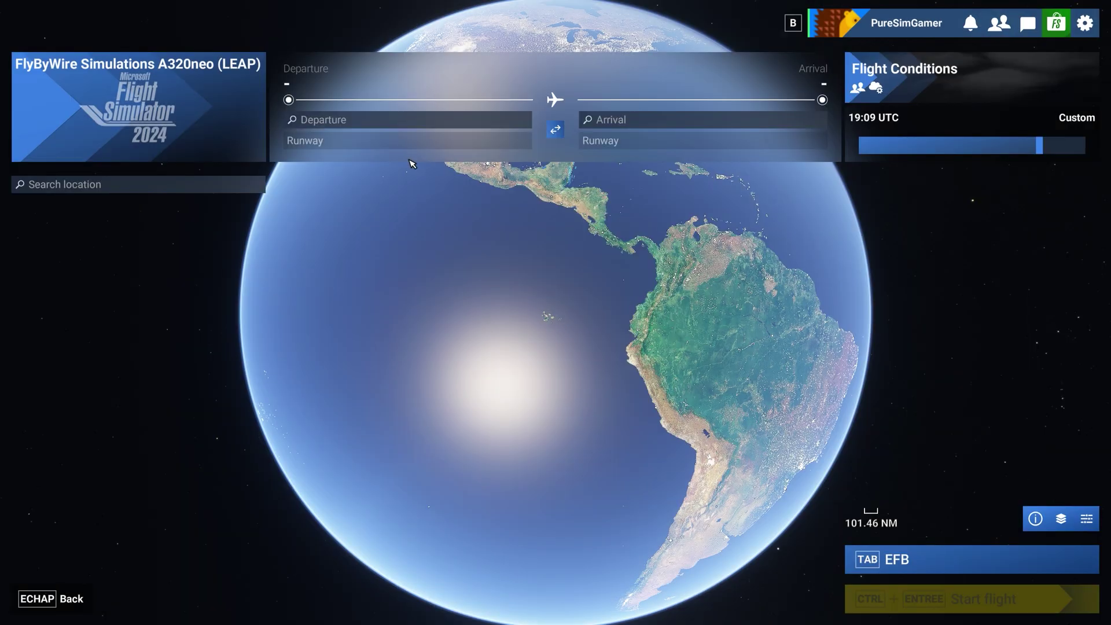
pyautogui.click(143, 110)
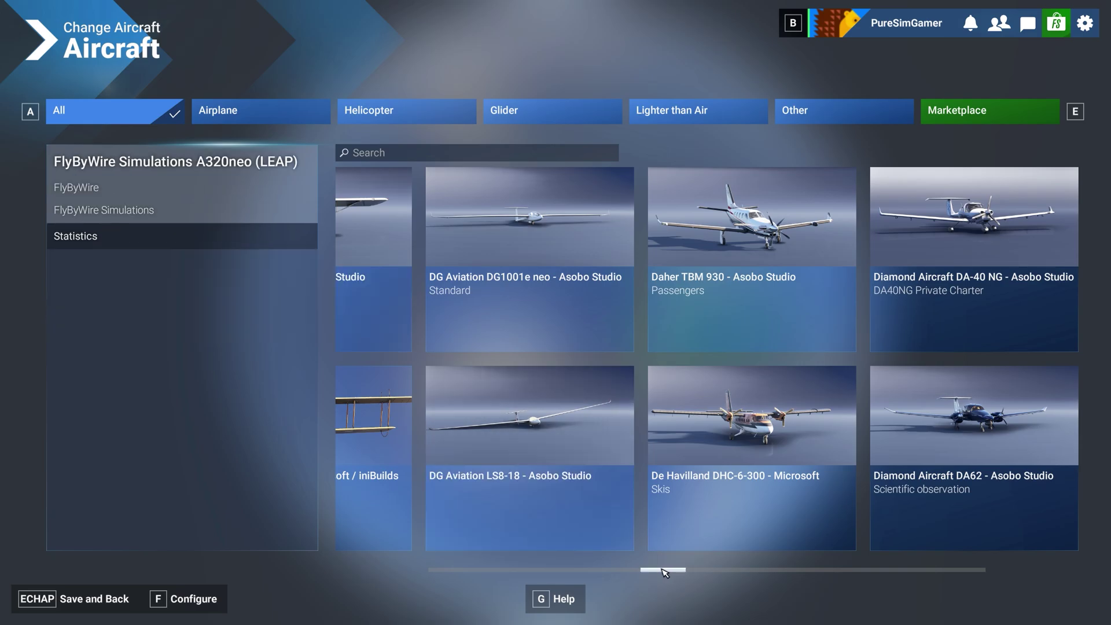
pyautogui.moveTo(664, 571); pyautogui.dragTo(471, 564)
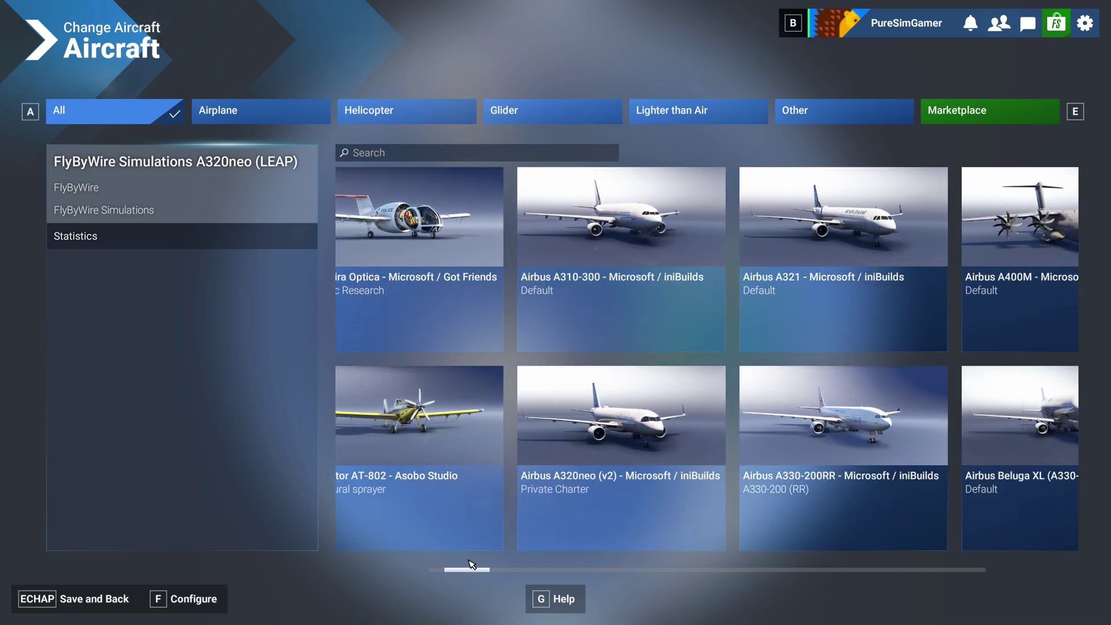
pyautogui.click(379, 152)
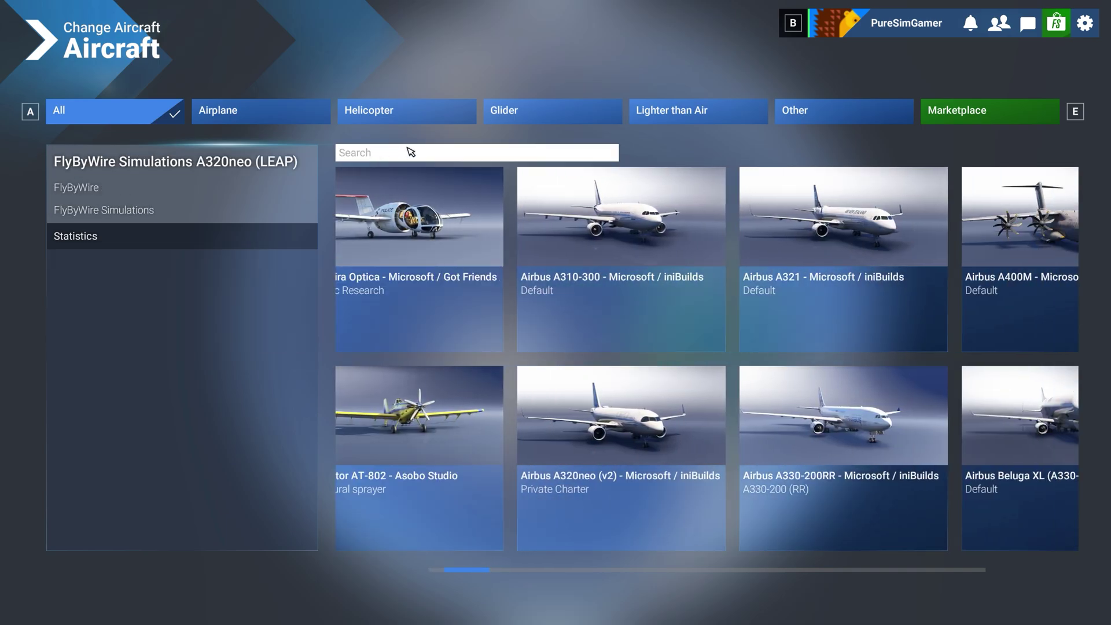
pyautogui.write('fly by wir')
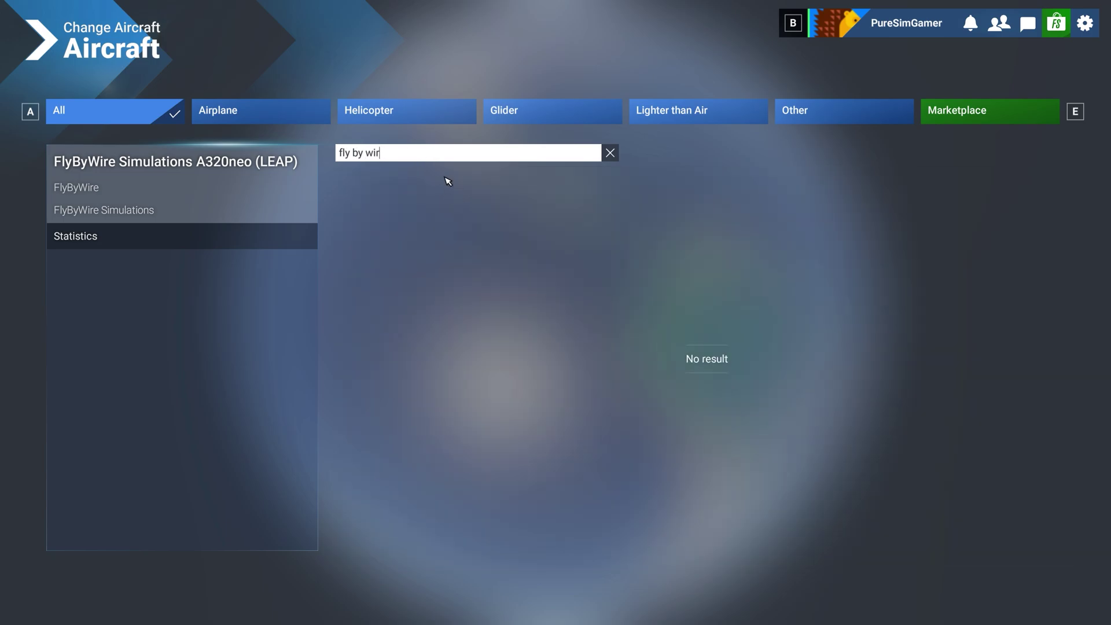
pyautogui.press('BackSpace')
pyautogui.press('BackSpace')
pyautogui.press('BackSpace')
pyautogui.write('a320')
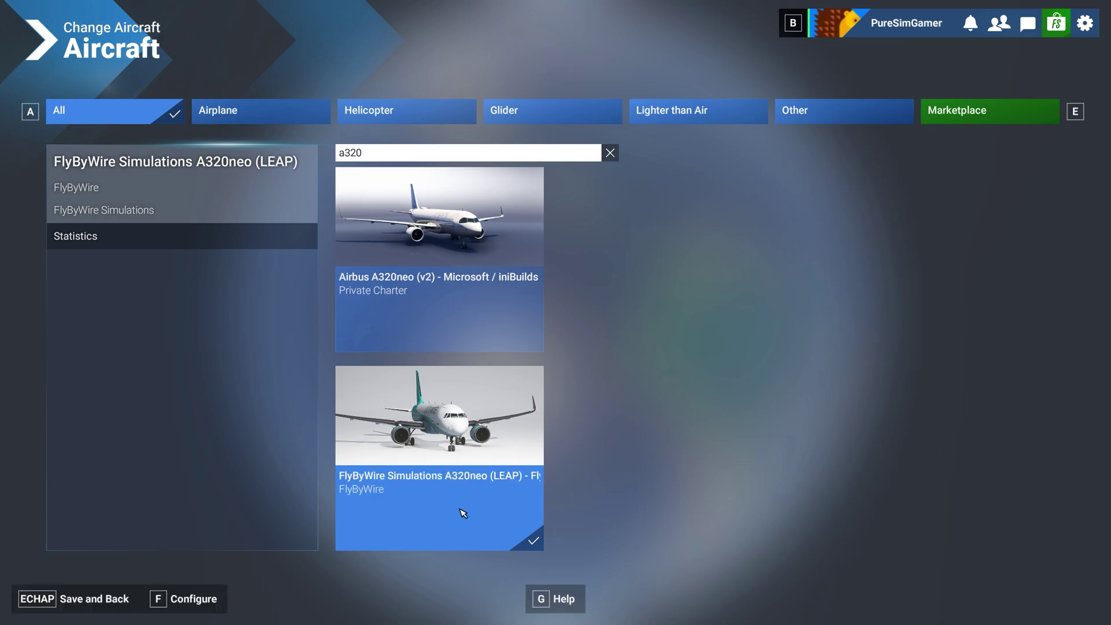
pyautogui.click(100, 603)
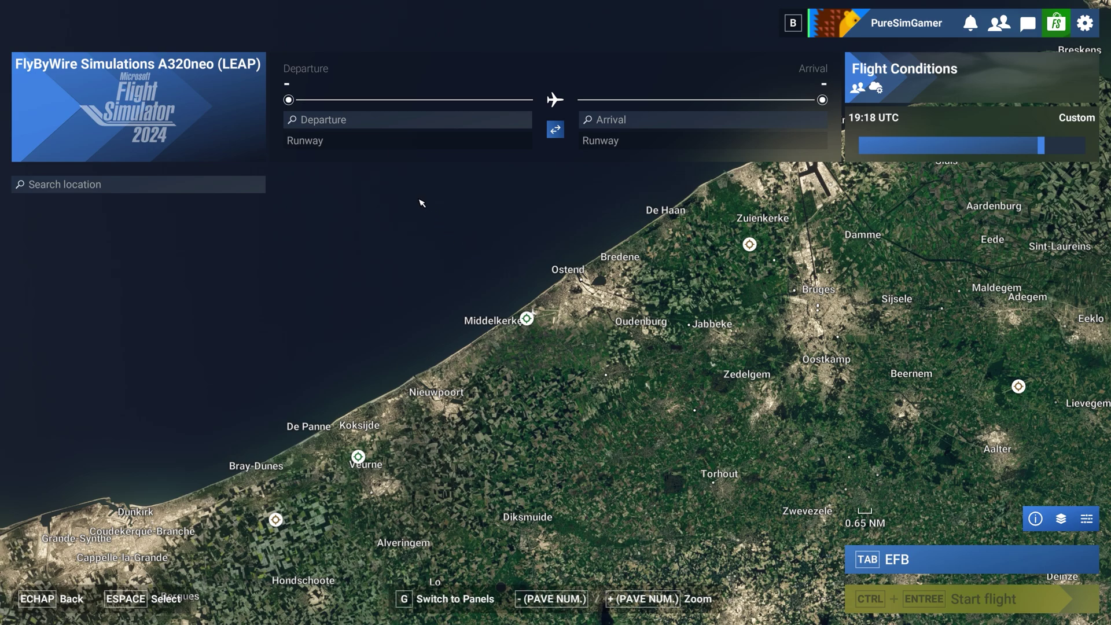
# - Set EBOS Ostend as the departure airport on the world map
pyautogui.click(354, 121)
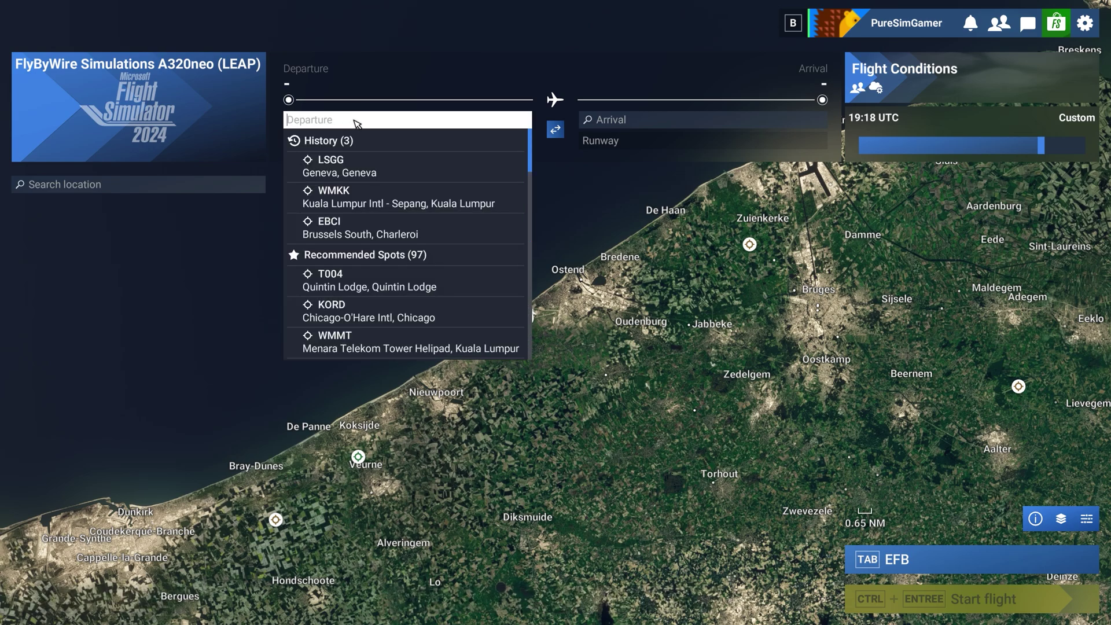
pyautogui.write('E')
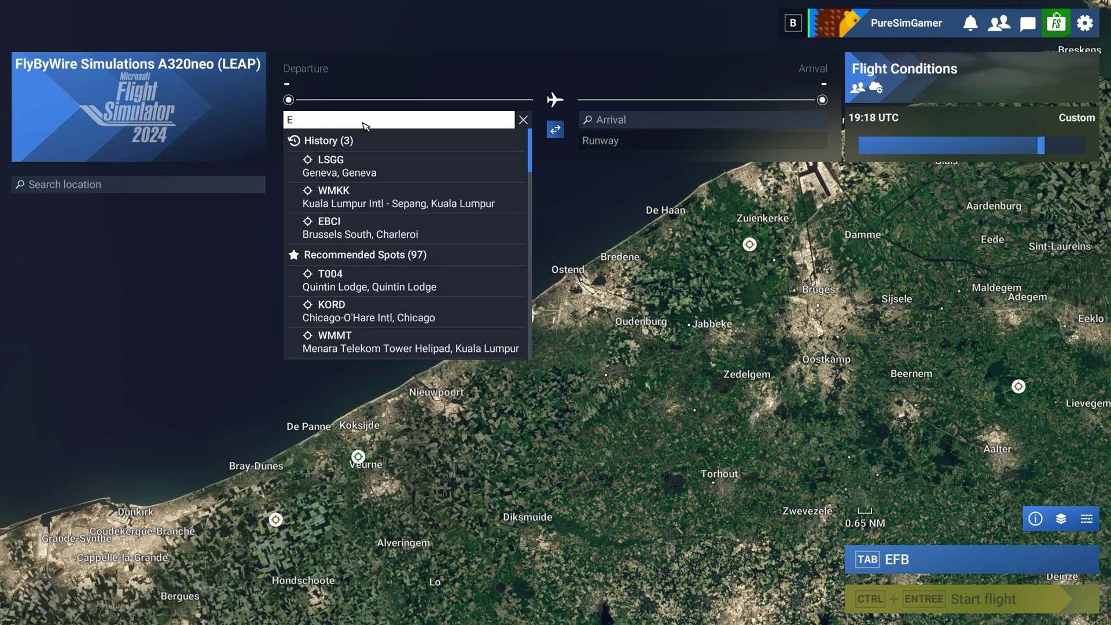
pyautogui.write('BOS')
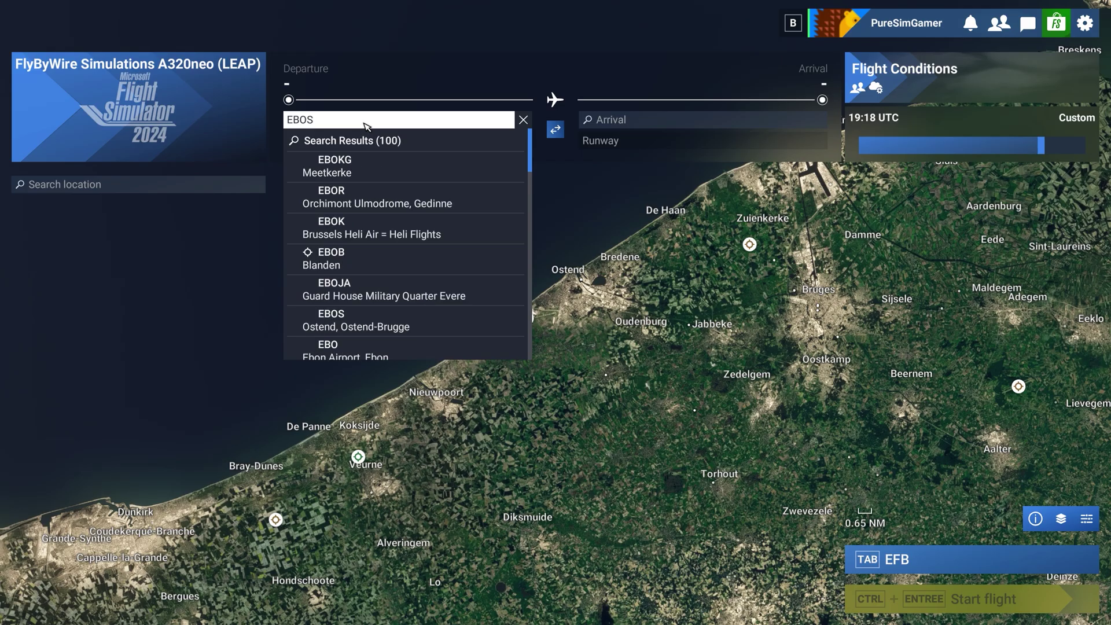
pyautogui.click(372, 168)
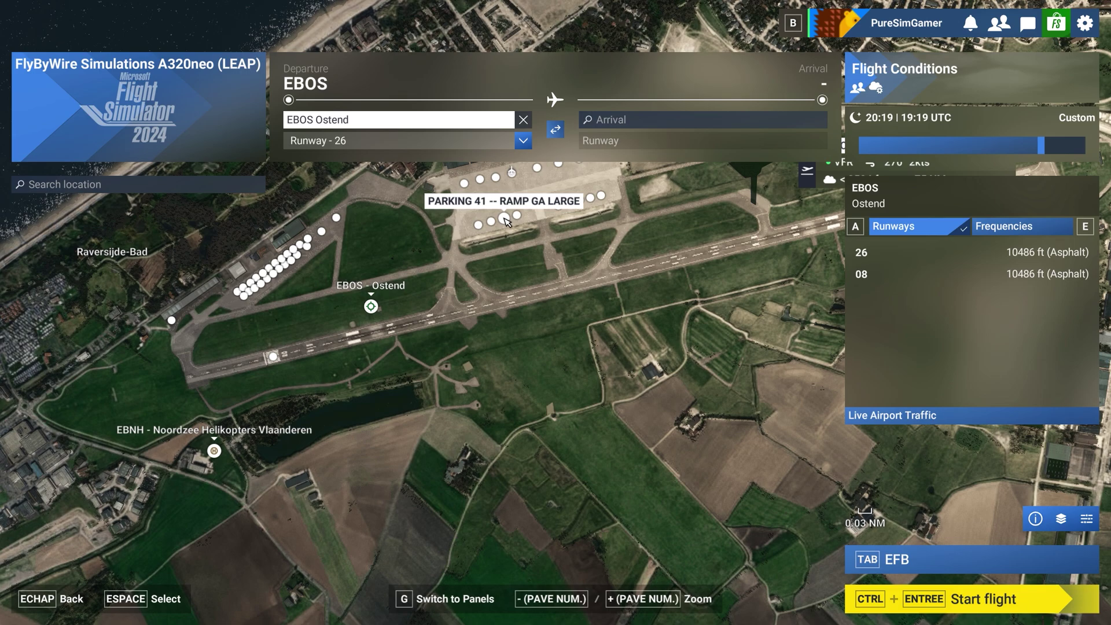
# - Set PARKING 41 -- RAMP GA LARGE at EBOS as the departure spot and start the flight
pyautogui.click(505, 221)
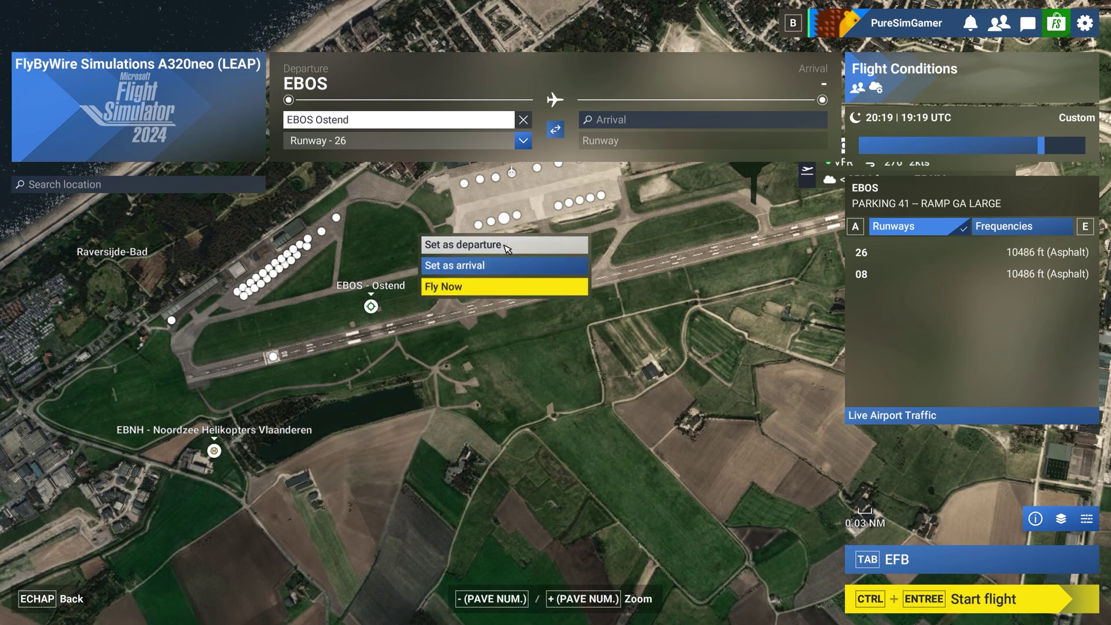
pyautogui.click(507, 247)
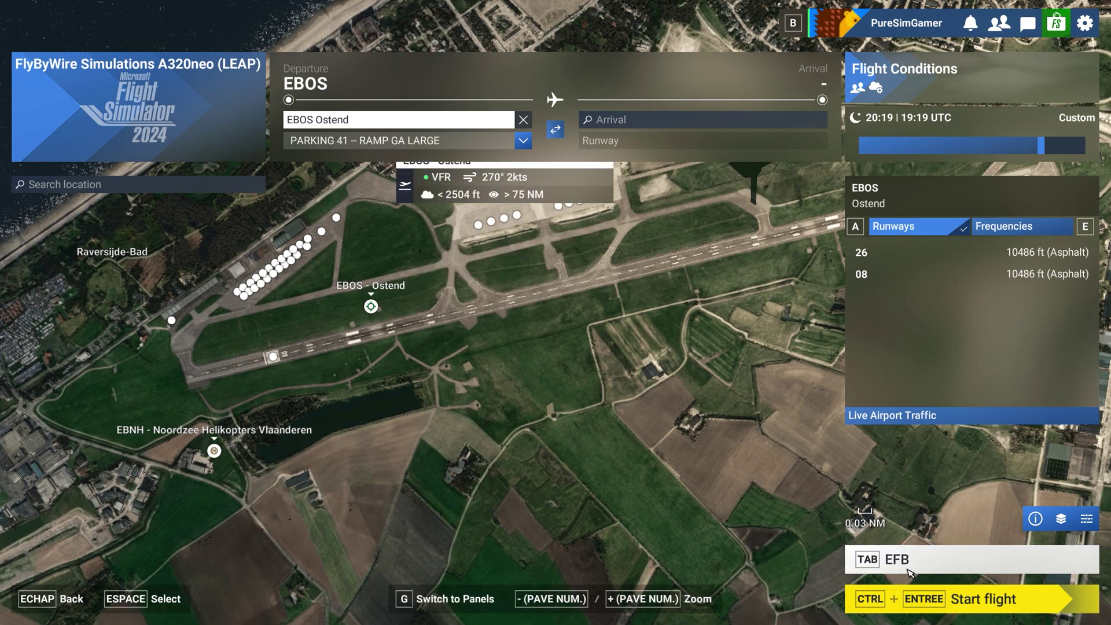
pyautogui.click(963, 603)
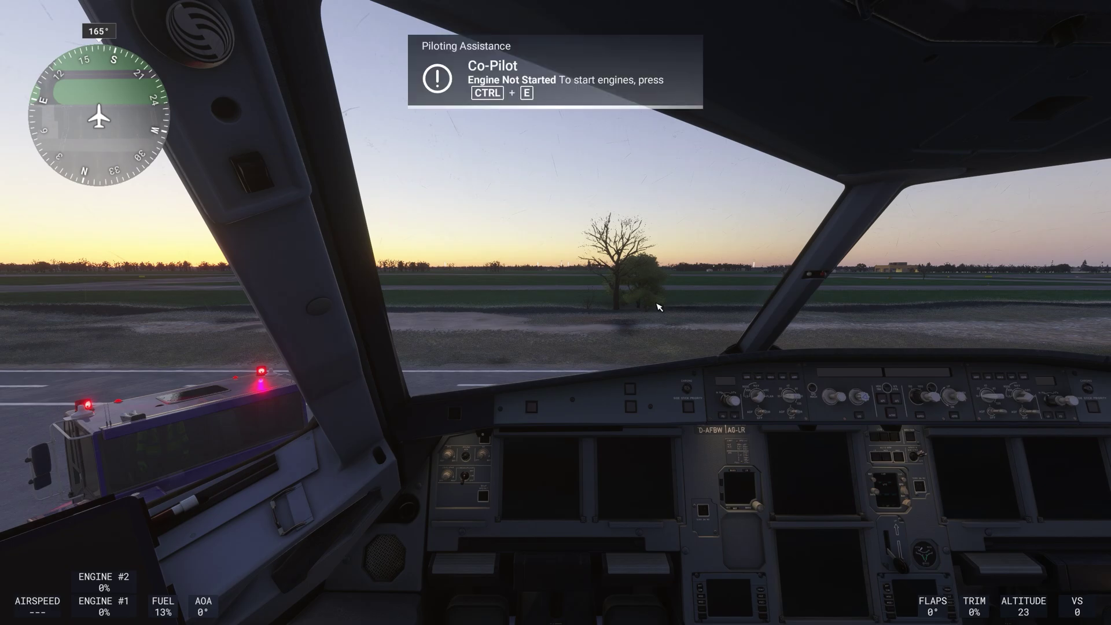
# - Turn on external power and both batteries on the overhead panel
pyautogui.press('a')
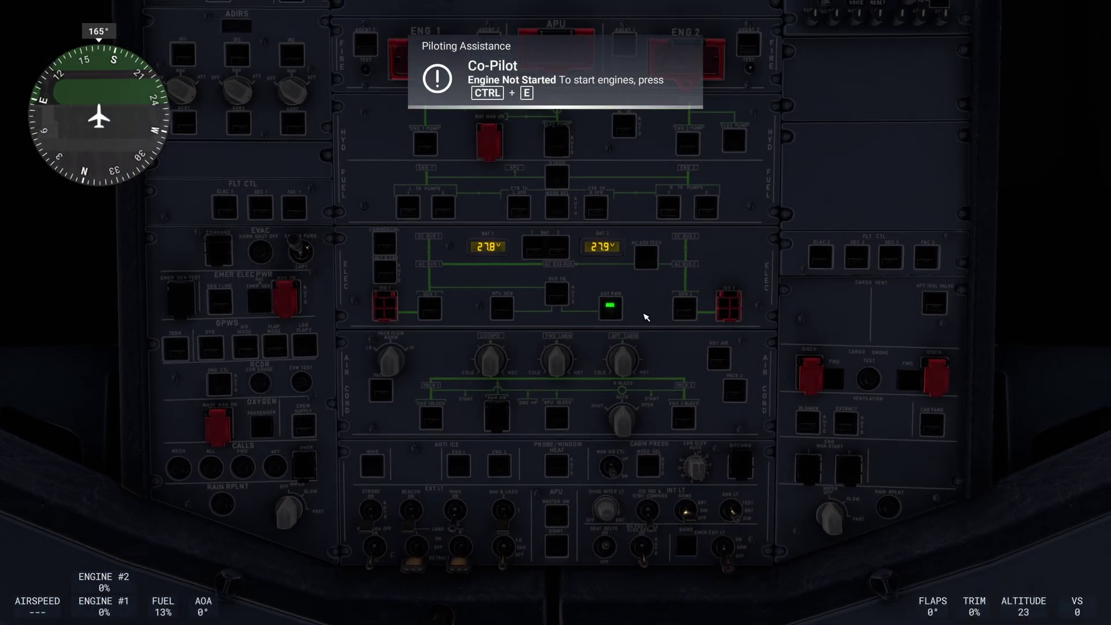
pyautogui.click(612, 310)
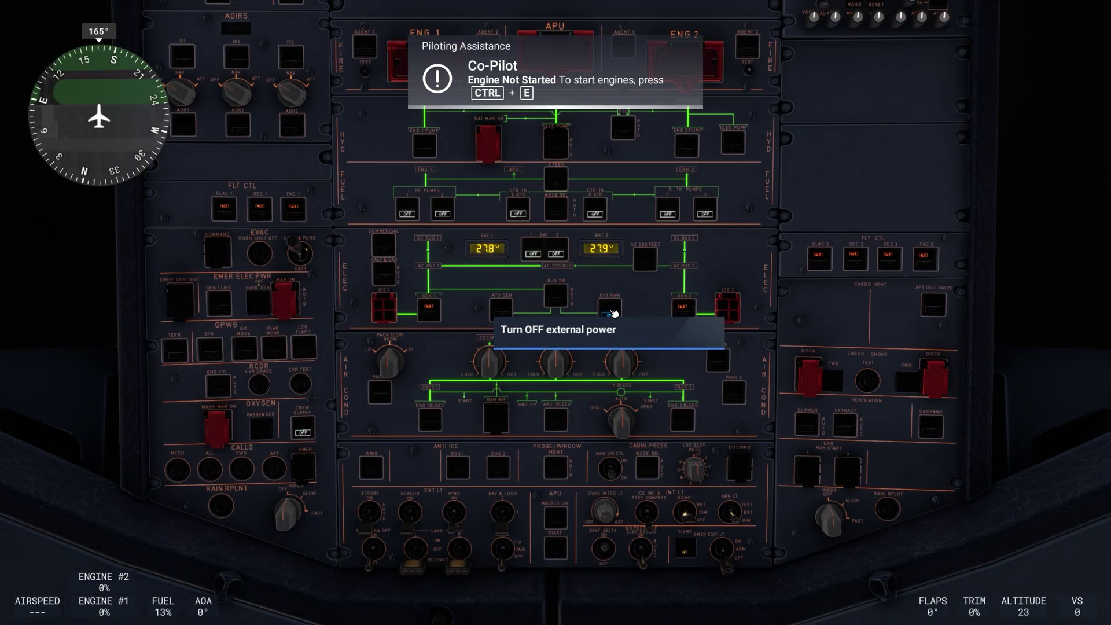
pyautogui.click(533, 252)
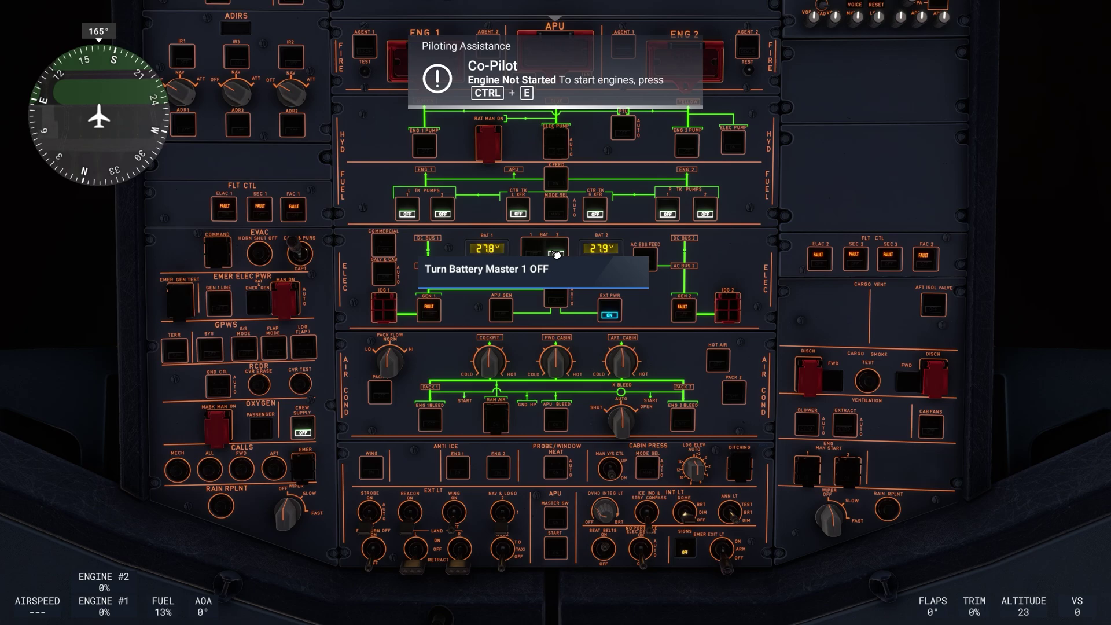
pyautogui.click(558, 252)
# - Turn on the APU bleed and the APU master switch, and start the APU
pyautogui.click(556, 418)
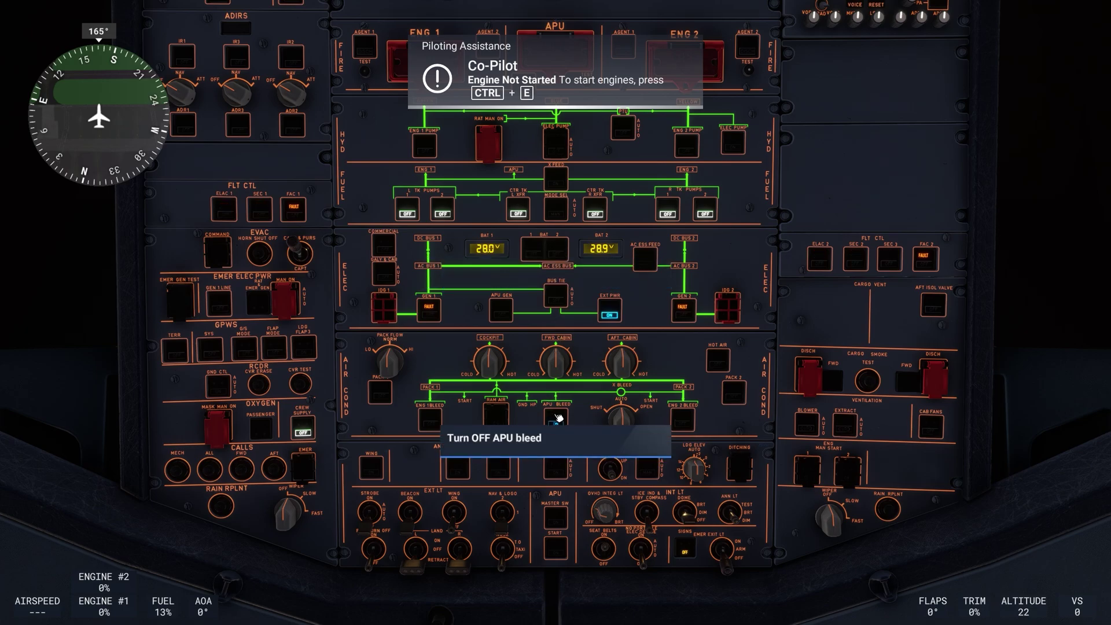
pyautogui.click(553, 514)
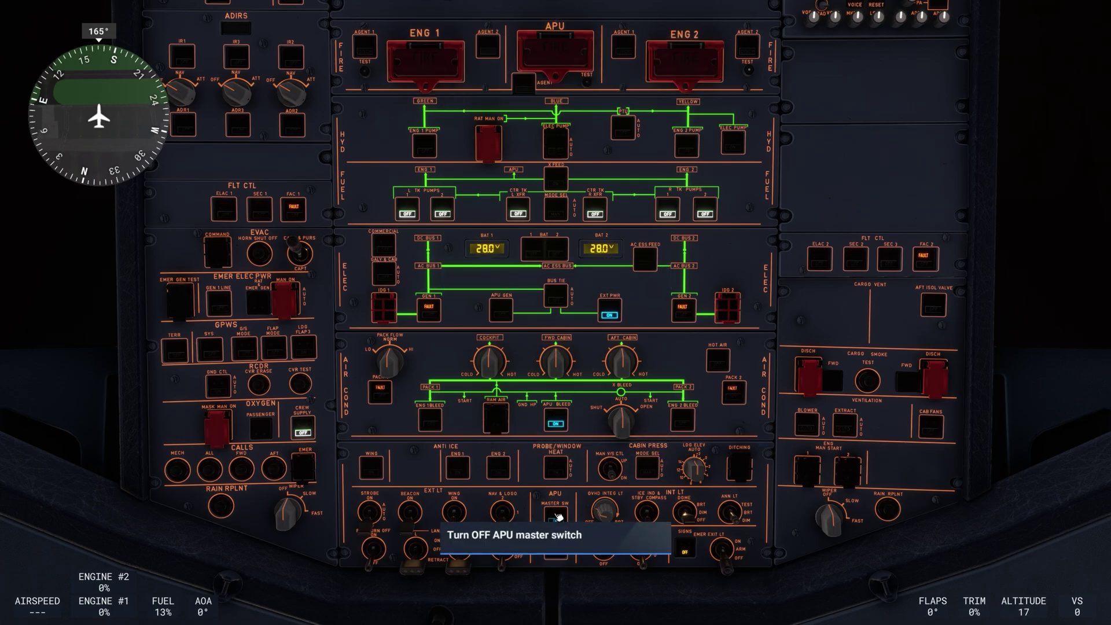
pyautogui.click(555, 547)
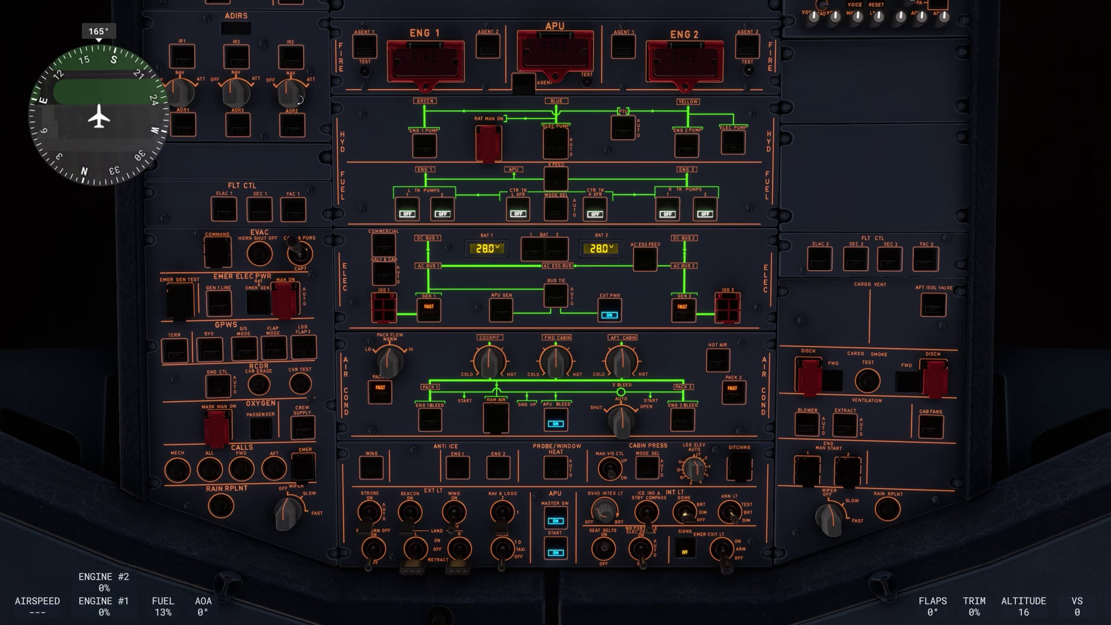
# - Turn on all six fuel pumps on the overhead panel: both left, both centre and both right tank pumps
pyautogui.click(407, 214)
pyautogui.click(443, 213)
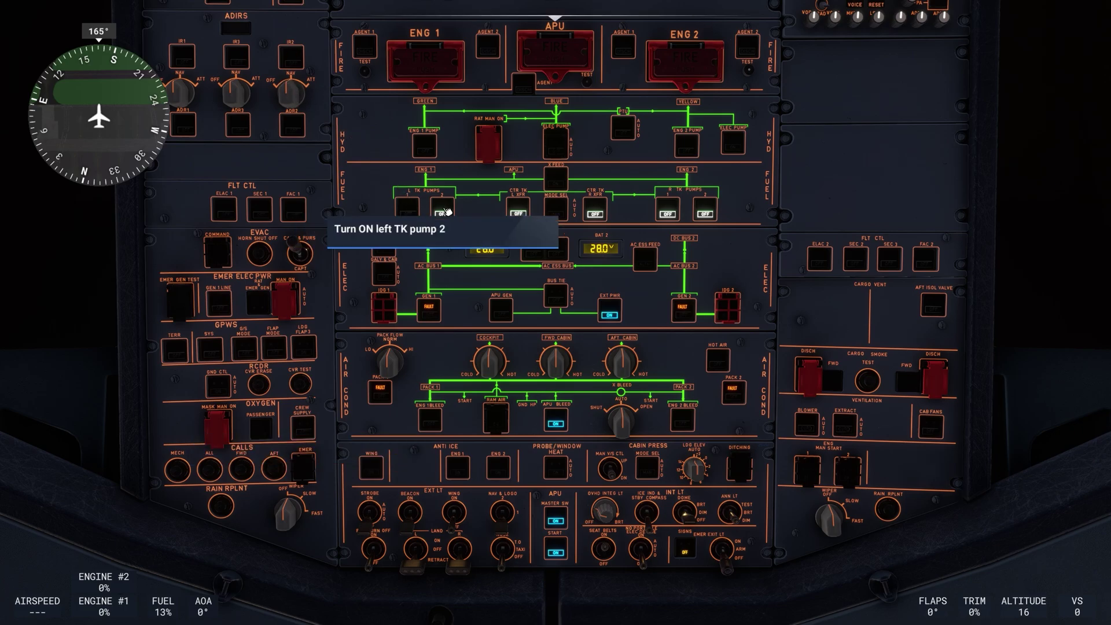
pyautogui.click(520, 213)
pyautogui.click(596, 213)
pyautogui.click(670, 213)
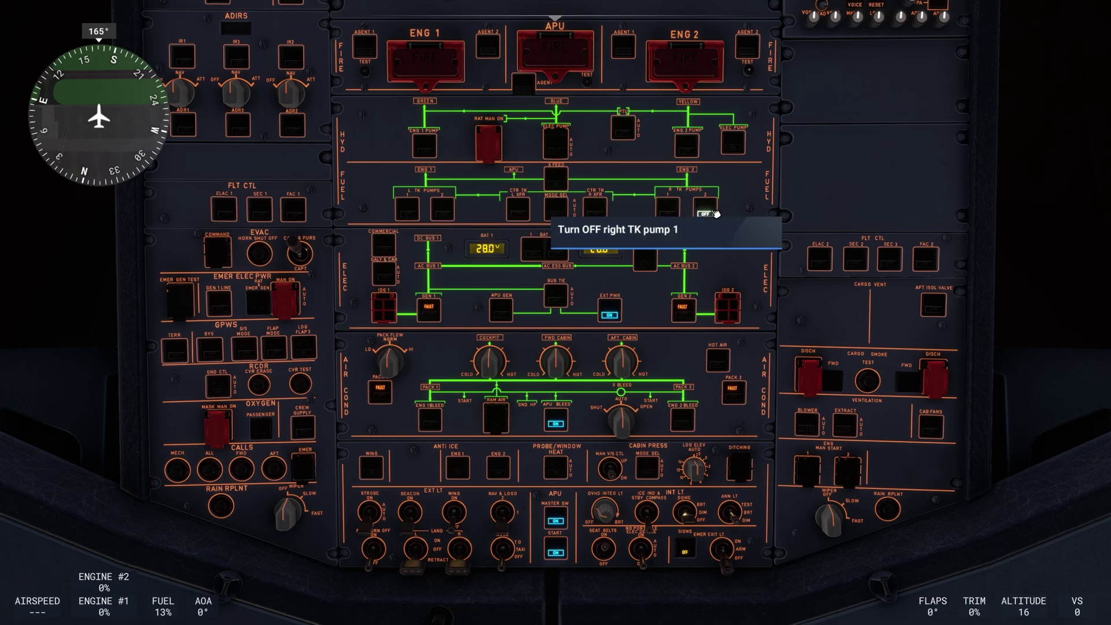
pyautogui.click(716, 213)
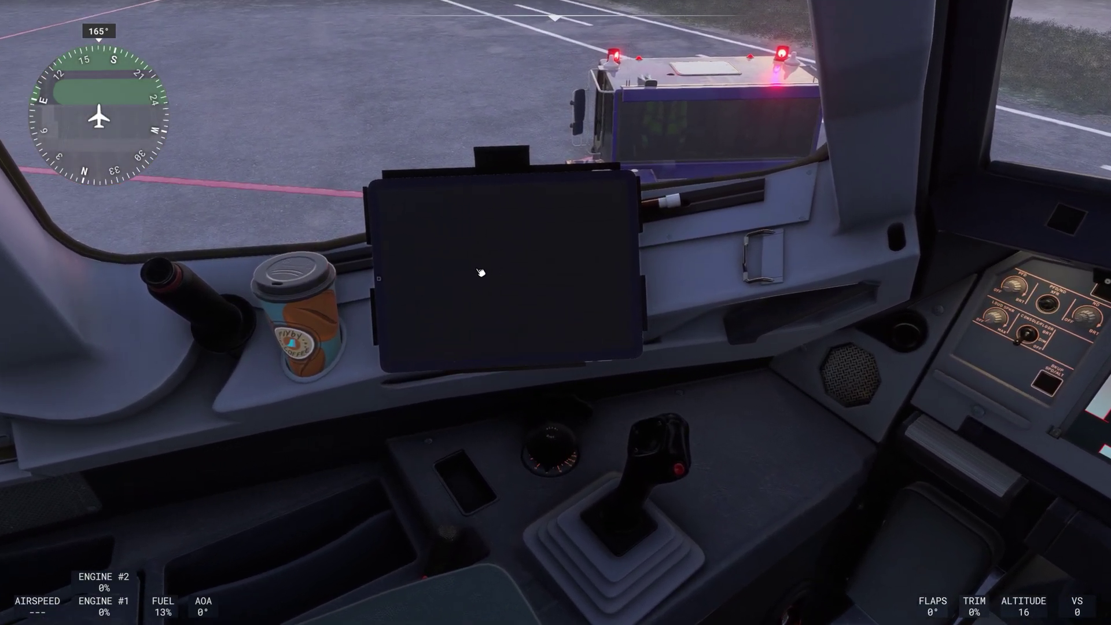
# - Wake the cockpit tablet and import the SimBrief data into it
pyautogui.click(480, 271)
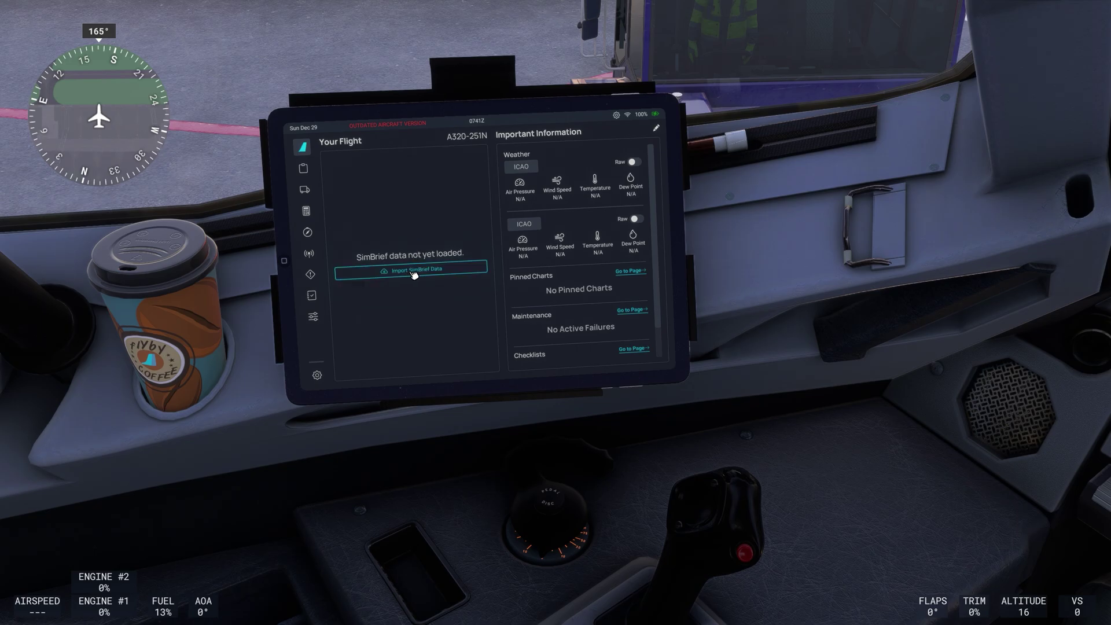
pyautogui.click(413, 273)
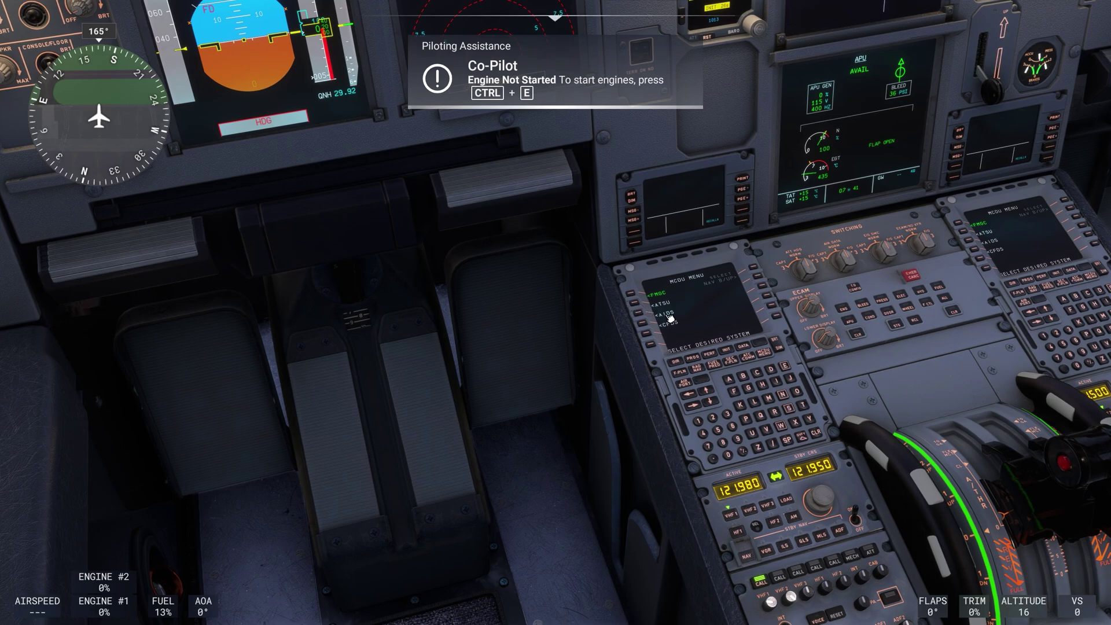
# - Request the init data on the captain's MCDU from the ATSU system's AOC INIT/PREV page
pyautogui.click(639, 305)
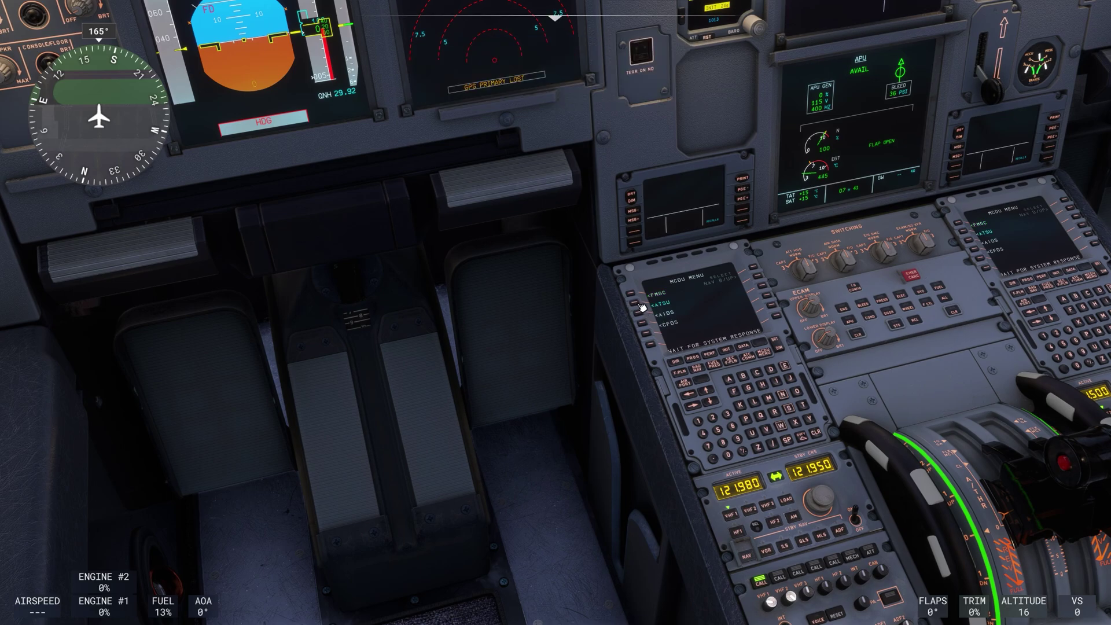
pyautogui.click(761, 278)
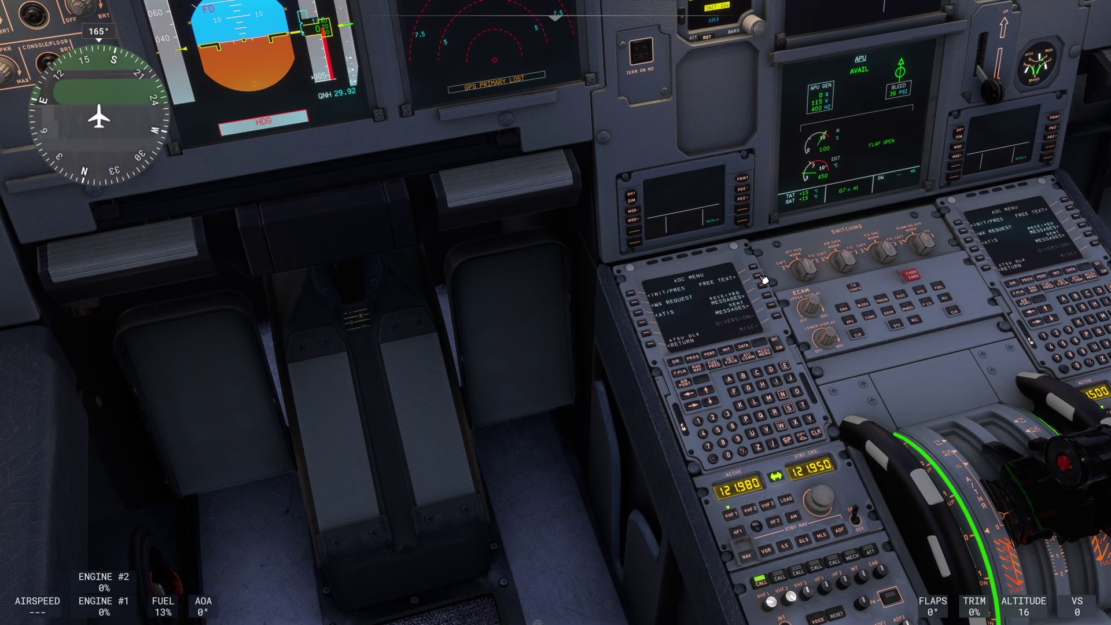
pyautogui.click(634, 295)
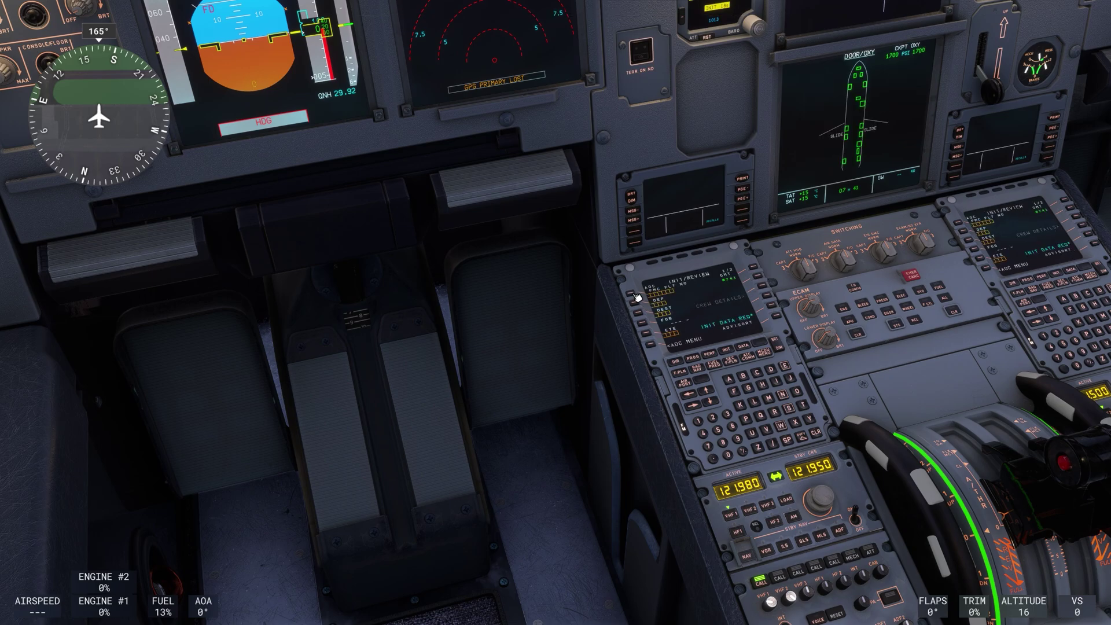
pyautogui.click(767, 313)
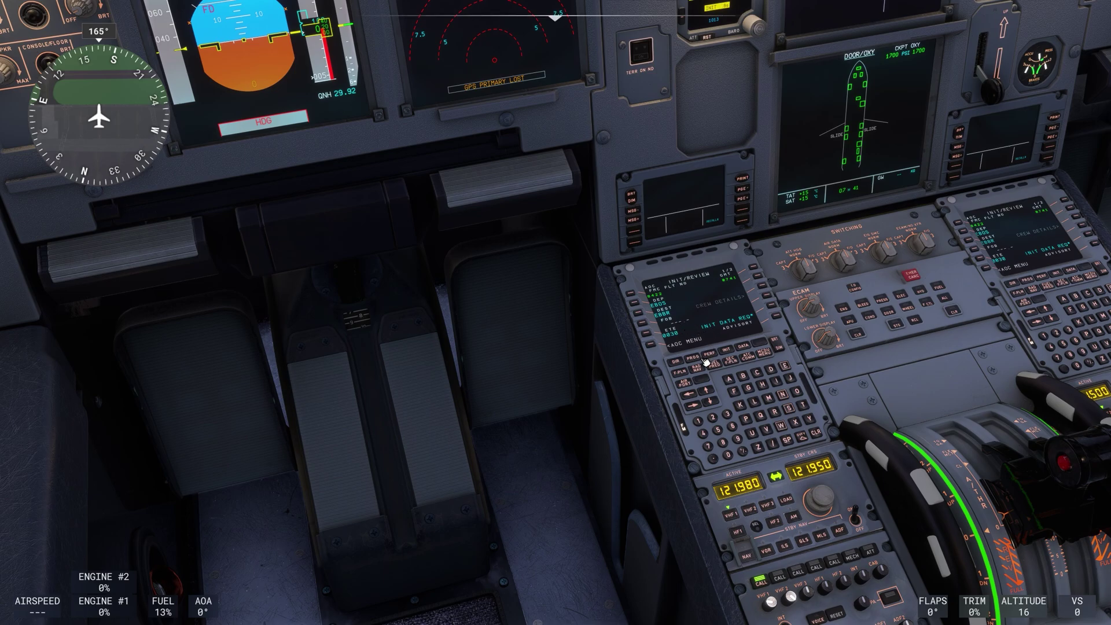
# - Request the flight plan uplink on the MCDU INIT page
pyautogui.click(682, 372)
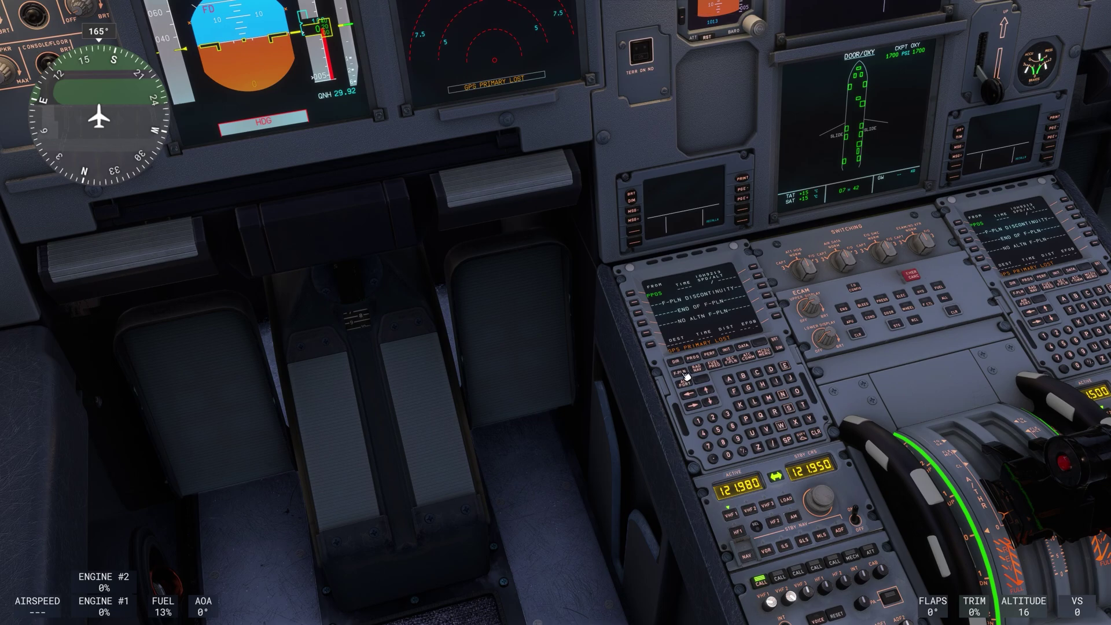
pyautogui.click(728, 352)
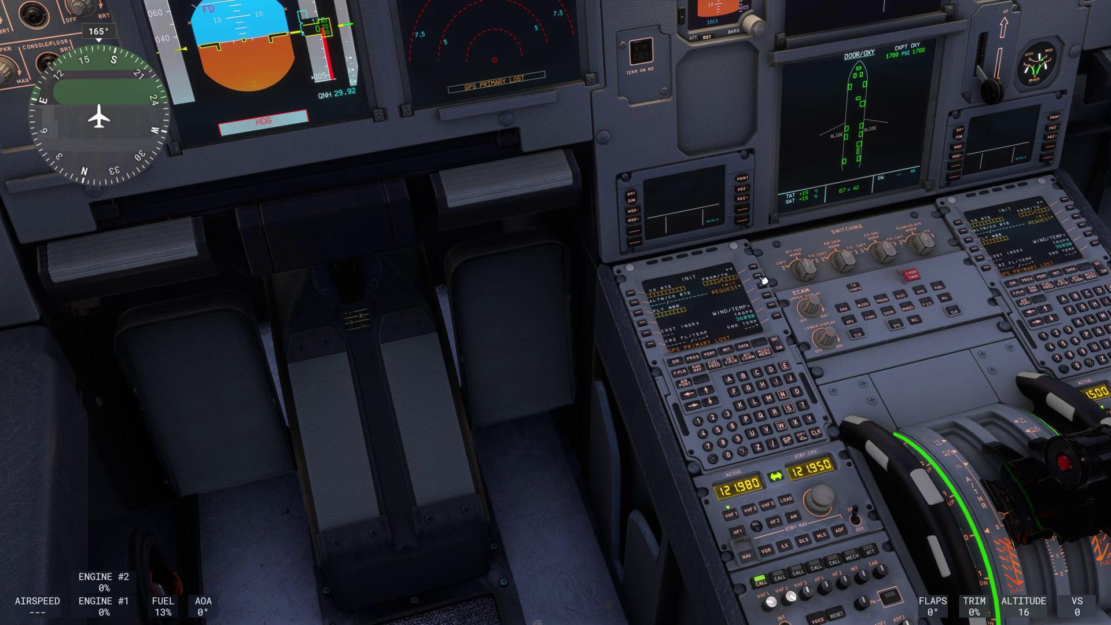
pyautogui.click(754, 291)
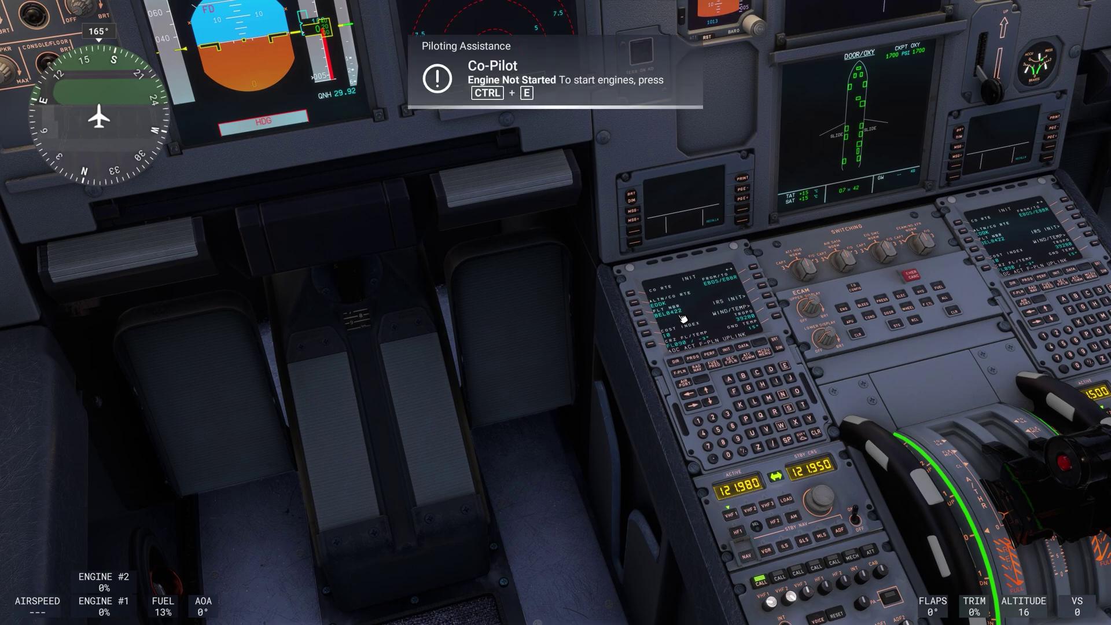
# - Clear the MCDU scratchpad messages on the flight plan page and delete the discontinuity between KOK and EBBR
pyautogui.click(684, 373)
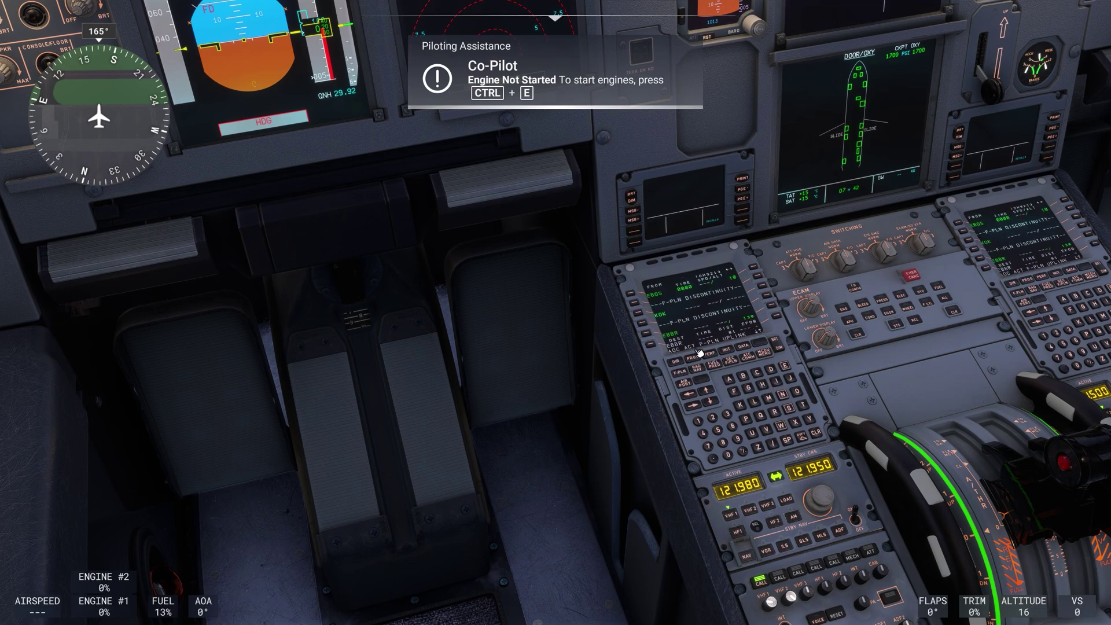
pyautogui.click(817, 433)
pyautogui.click(818, 433)
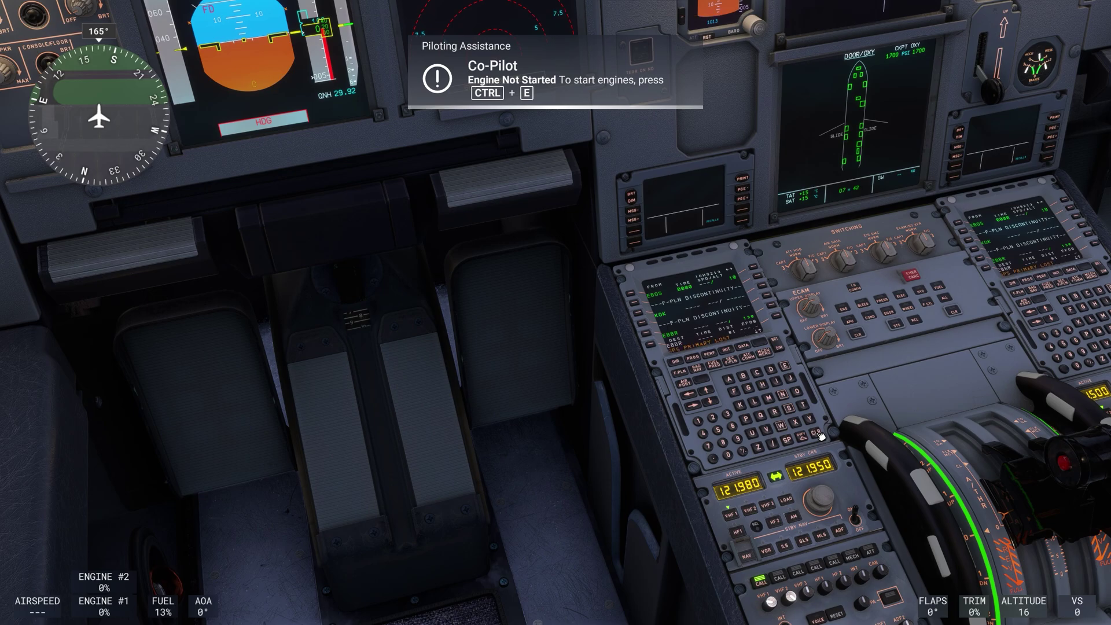
pyautogui.click(818, 433)
pyautogui.click(817, 433)
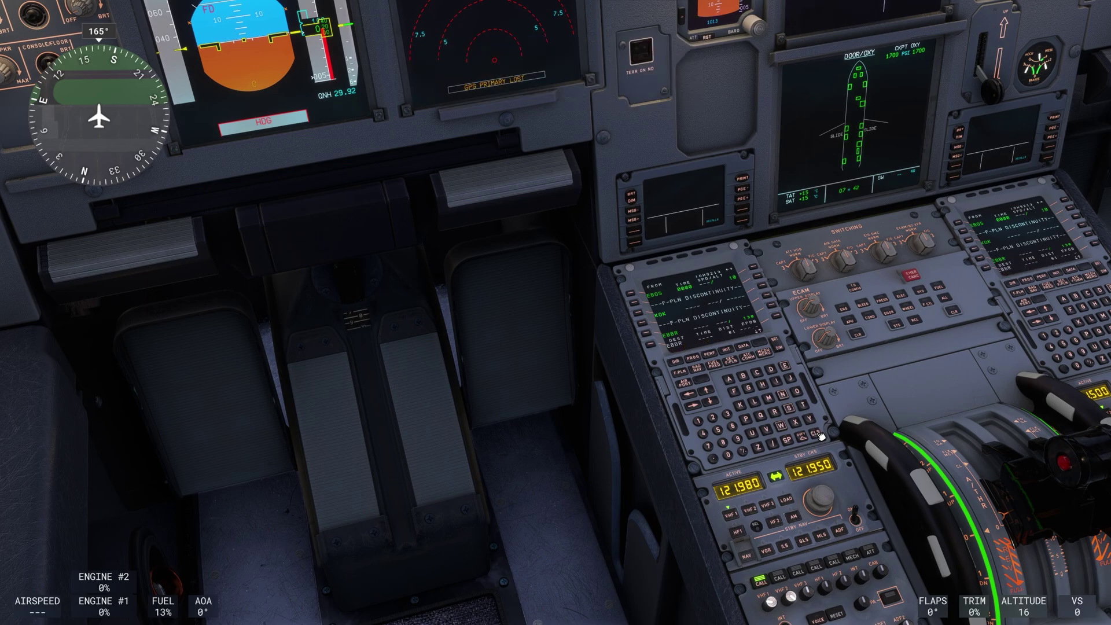
pyautogui.click(650, 329)
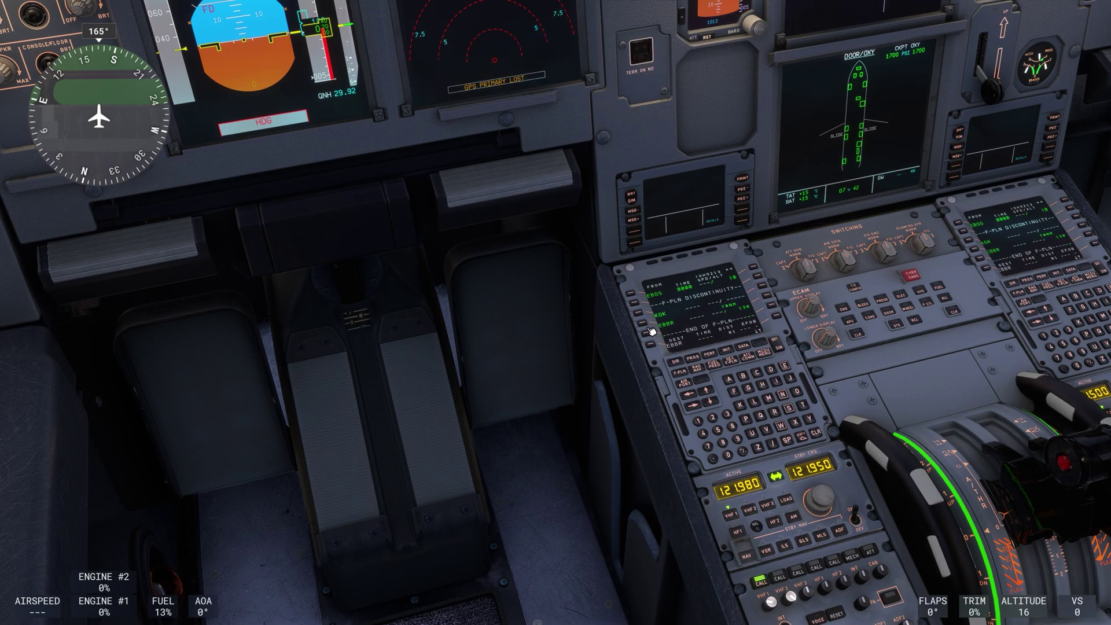
# - Check the planned departure in Navigraph Charts and insert runway 26 with the KOK6M departure from EBOS into the flight plan
pyautogui.click(633, 296)
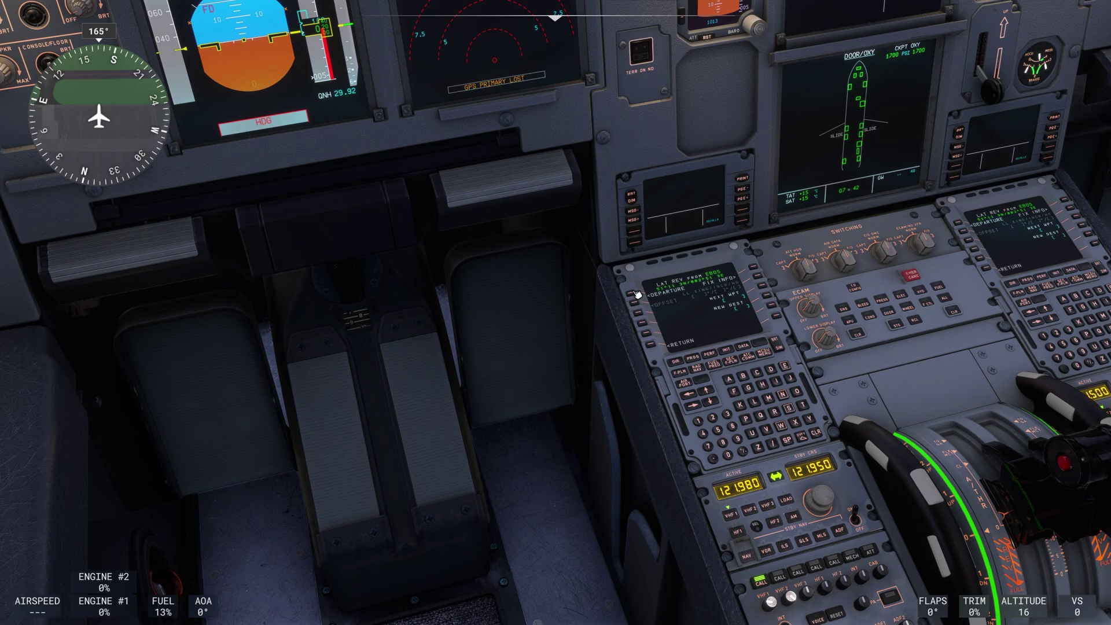
pyautogui.click(635, 296)
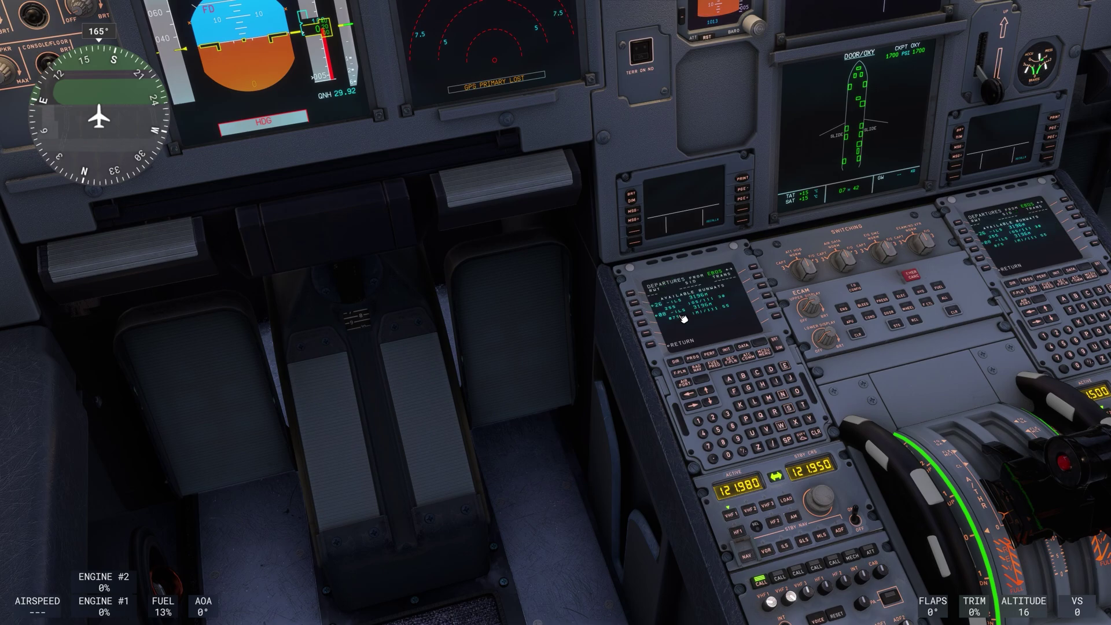
pyautogui.hotkey('ctrl', 'shift', 's')
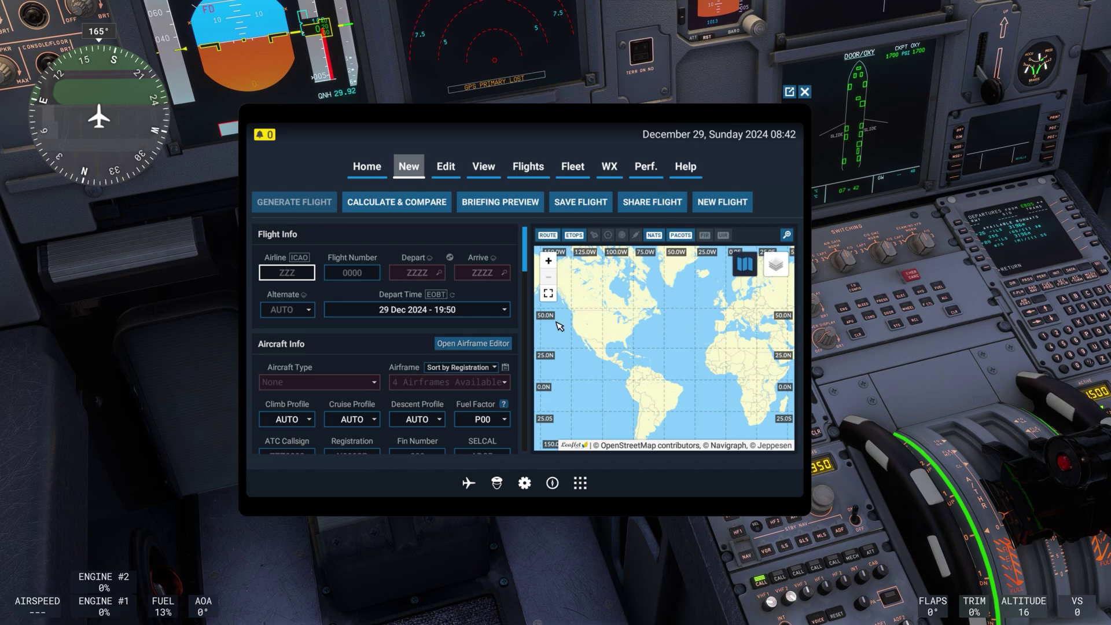
pyautogui.click(584, 487)
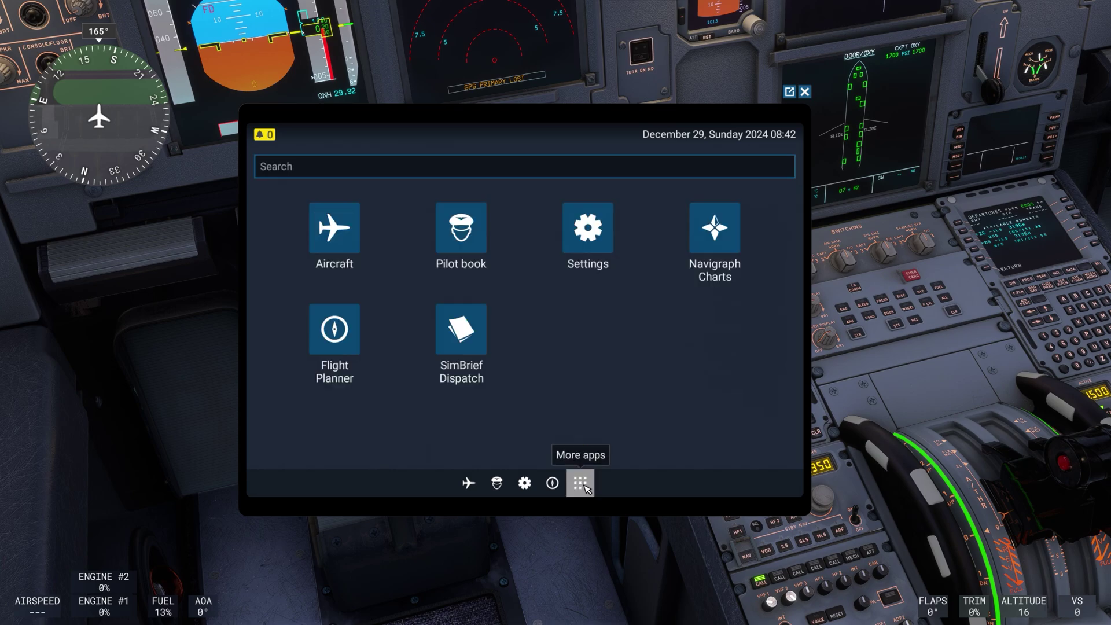
pyautogui.click(706, 249)
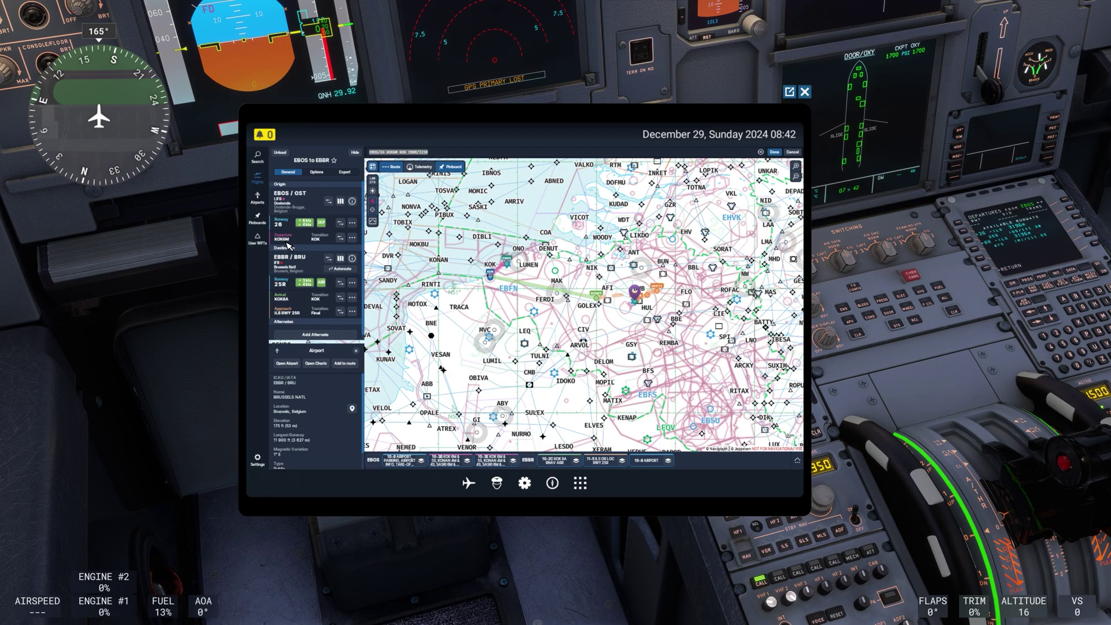
pyautogui.press('Escape')
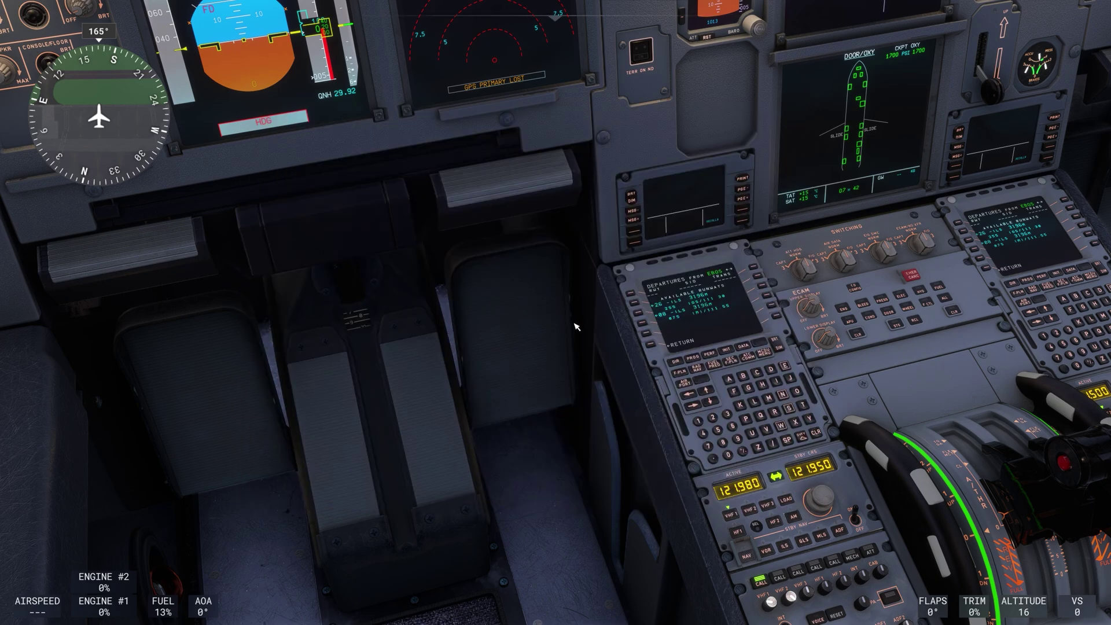
pyautogui.click(638, 306)
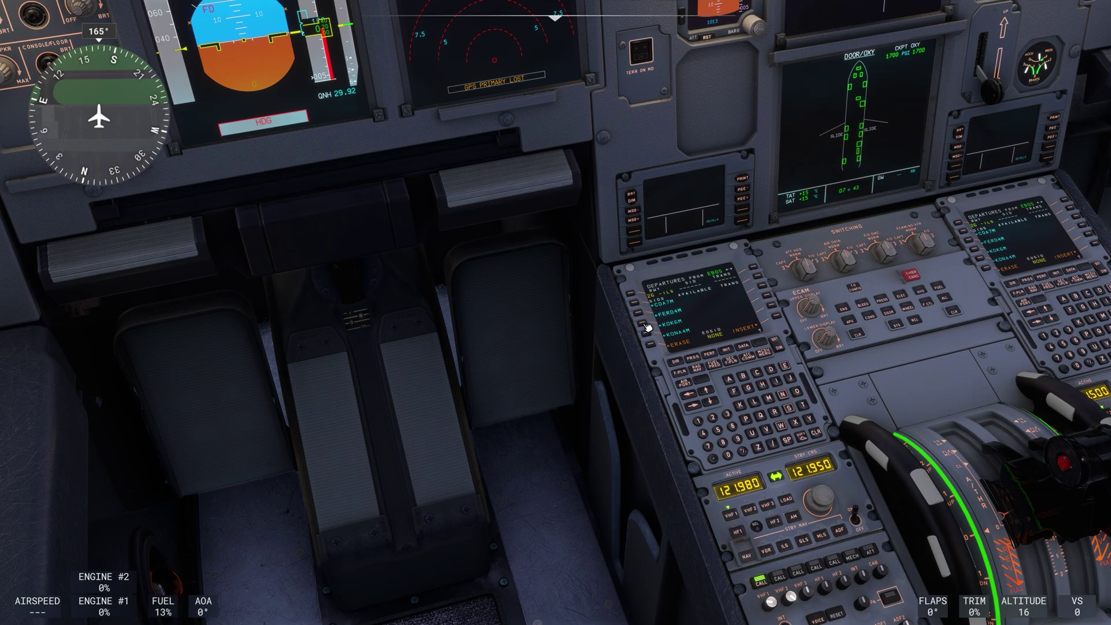
pyautogui.click(646, 326)
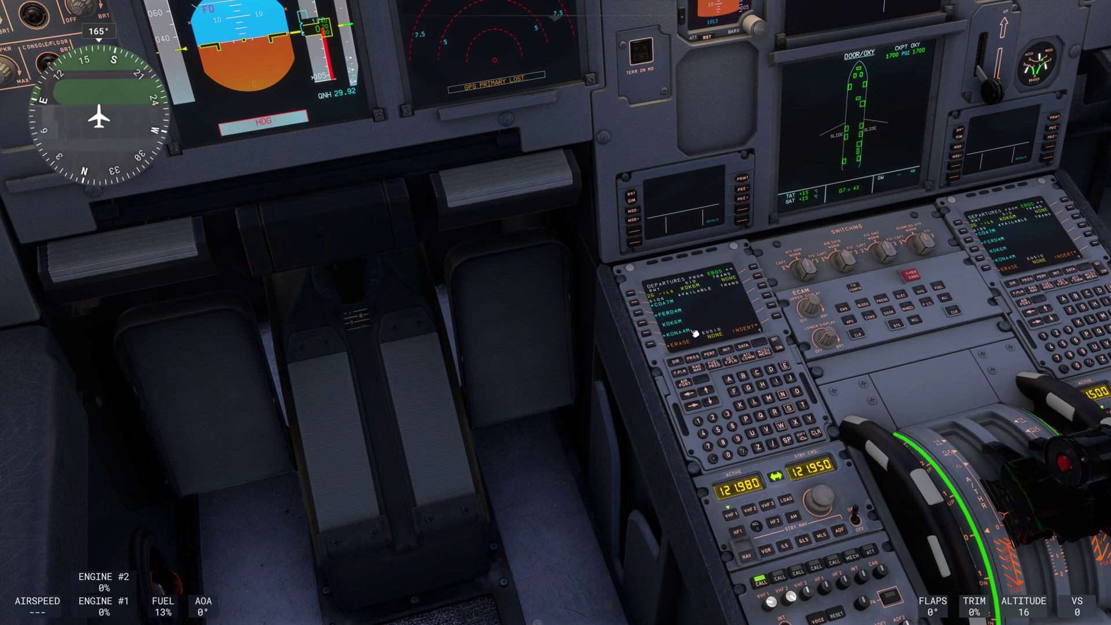
pyautogui.click(779, 318)
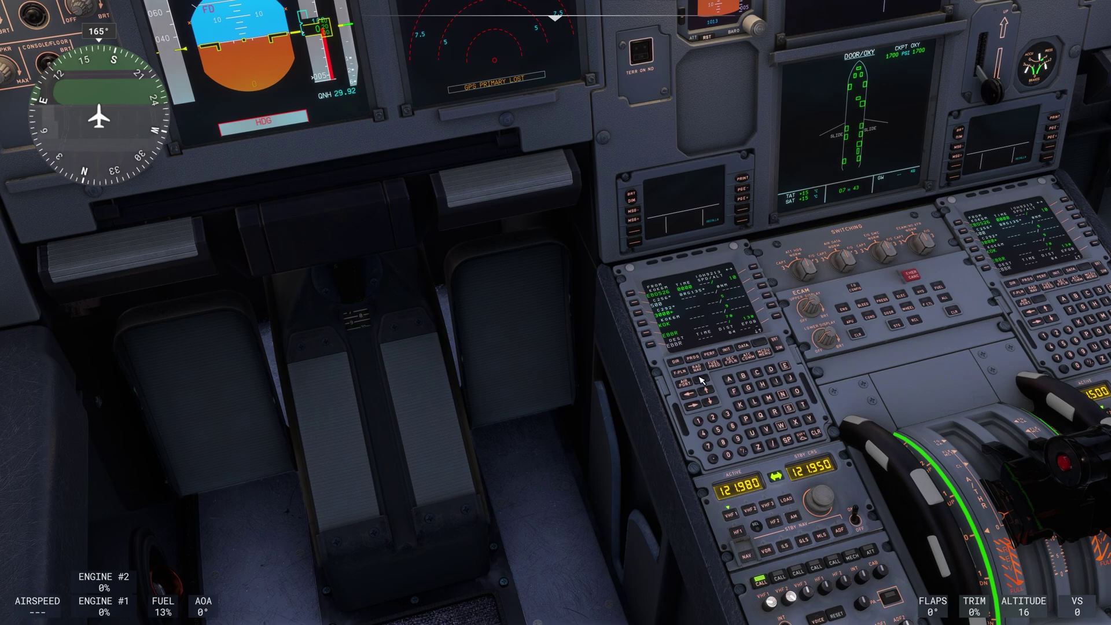
# - Check the planned arrival in Navigraph and insert the ILS 25R approach with the KOK8A arrival at EBBR into the flight plan
pyautogui.click(649, 335)
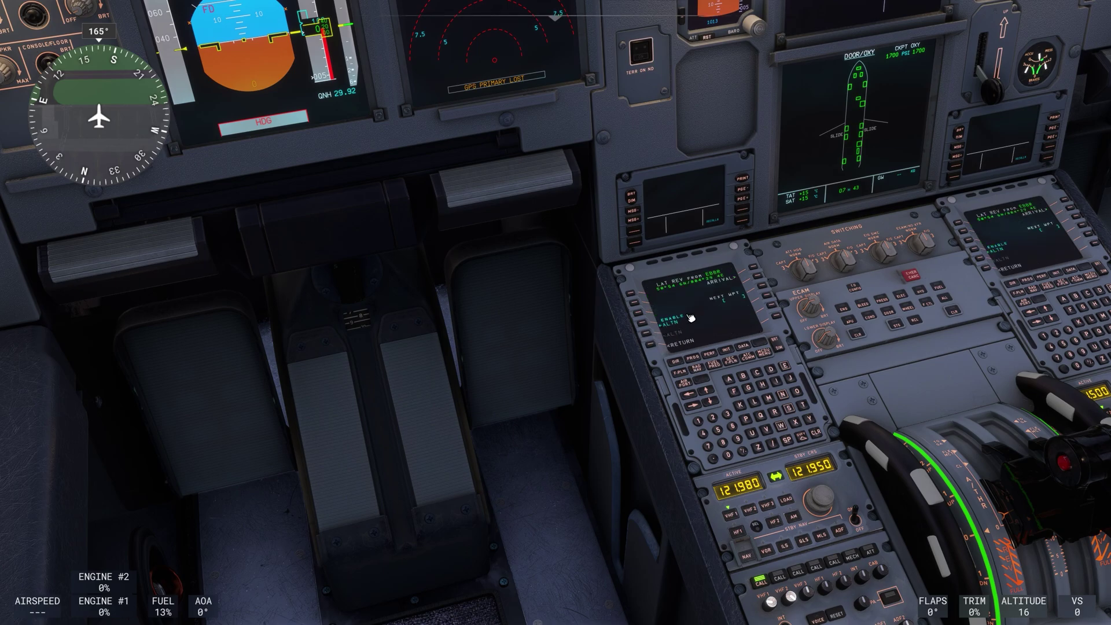
pyautogui.click(751, 272)
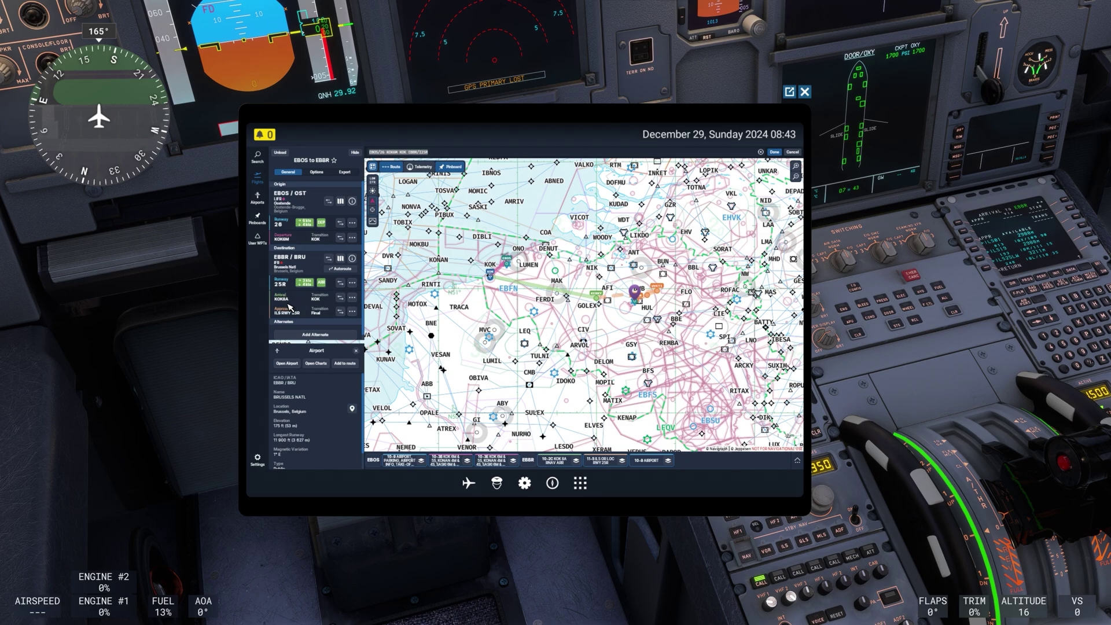
pyautogui.press('Escape')
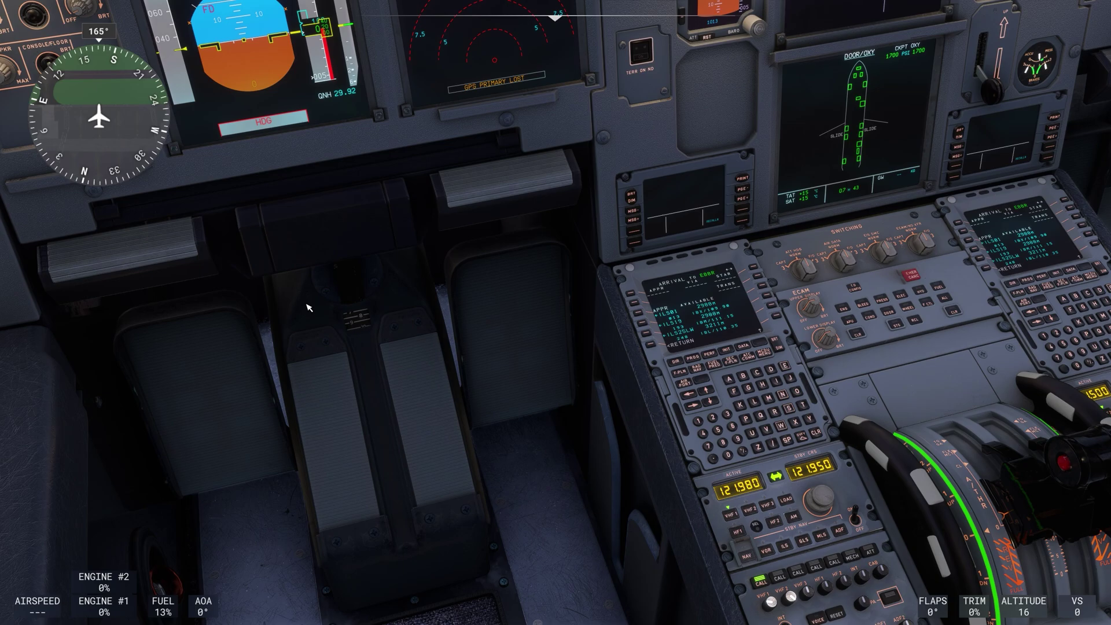
pyautogui.click(710, 391)
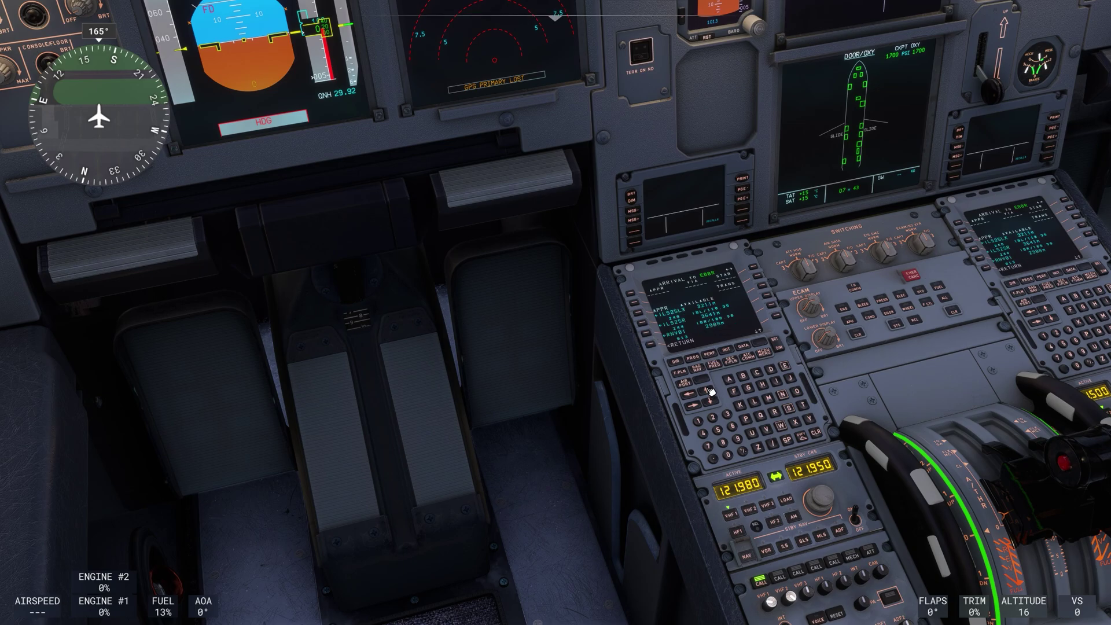
pyautogui.click(646, 325)
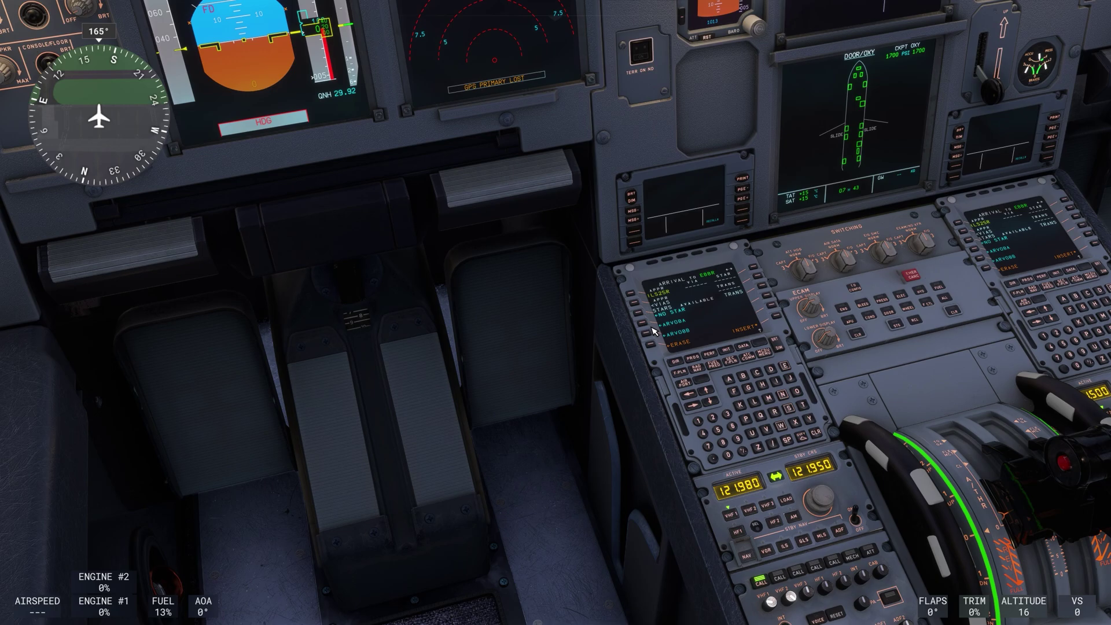
pyautogui.click(709, 393)
pyautogui.click(709, 393)
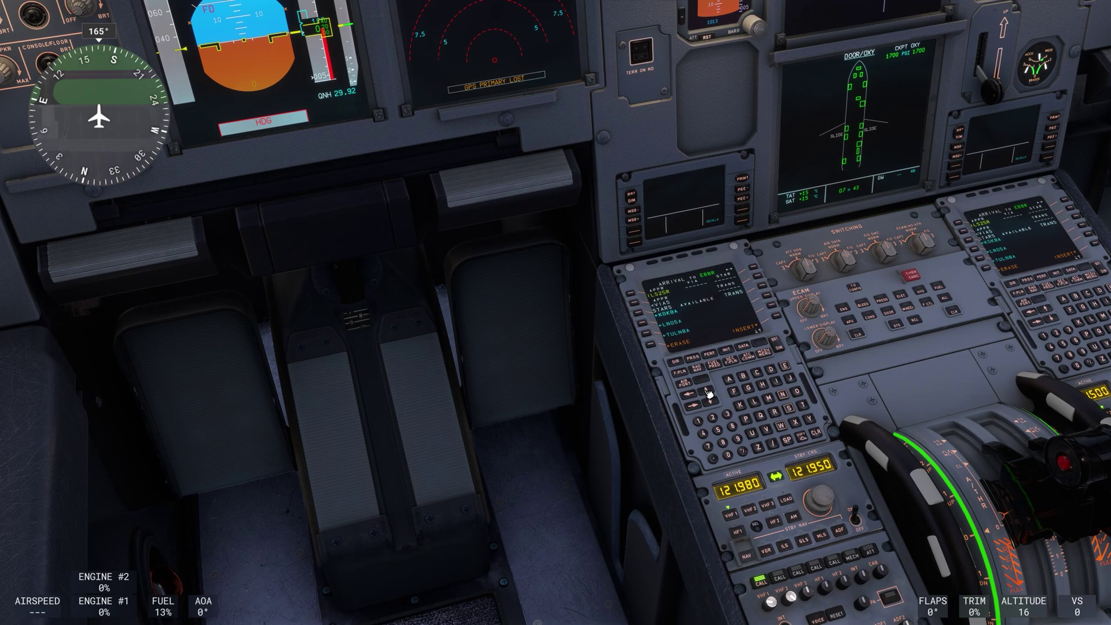
pyautogui.click(641, 316)
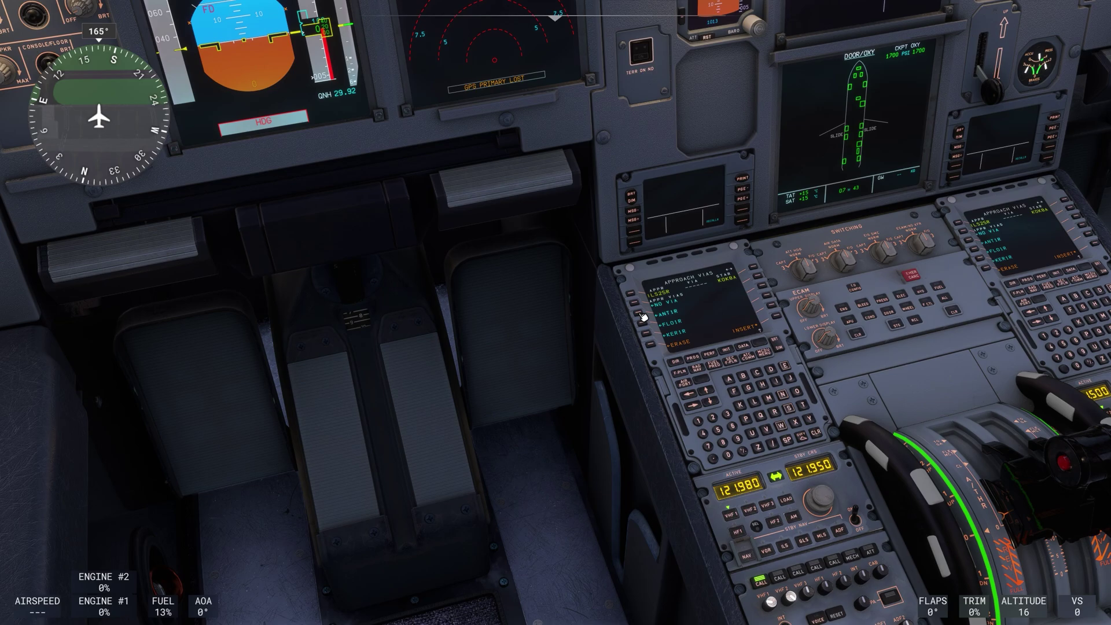
pyautogui.click(780, 318)
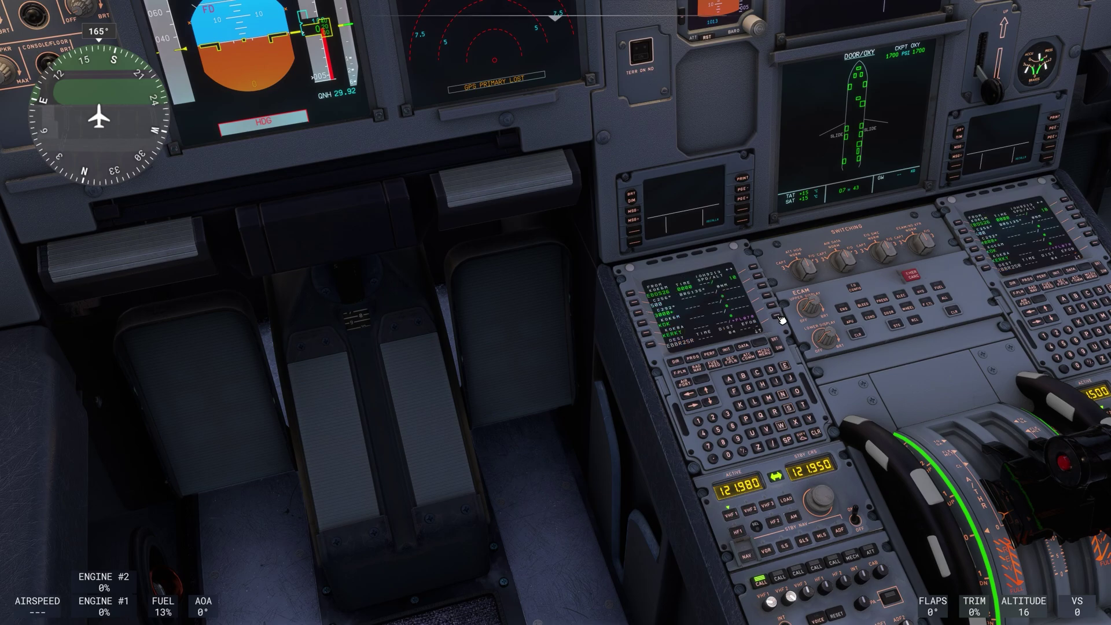
# - Find the discontinuity between EBBR and EDDK in the alternate section of the MCDU flight plan and delete it
pyautogui.click(712, 401)
pyautogui.click(712, 401)
pyautogui.click(712, 401)
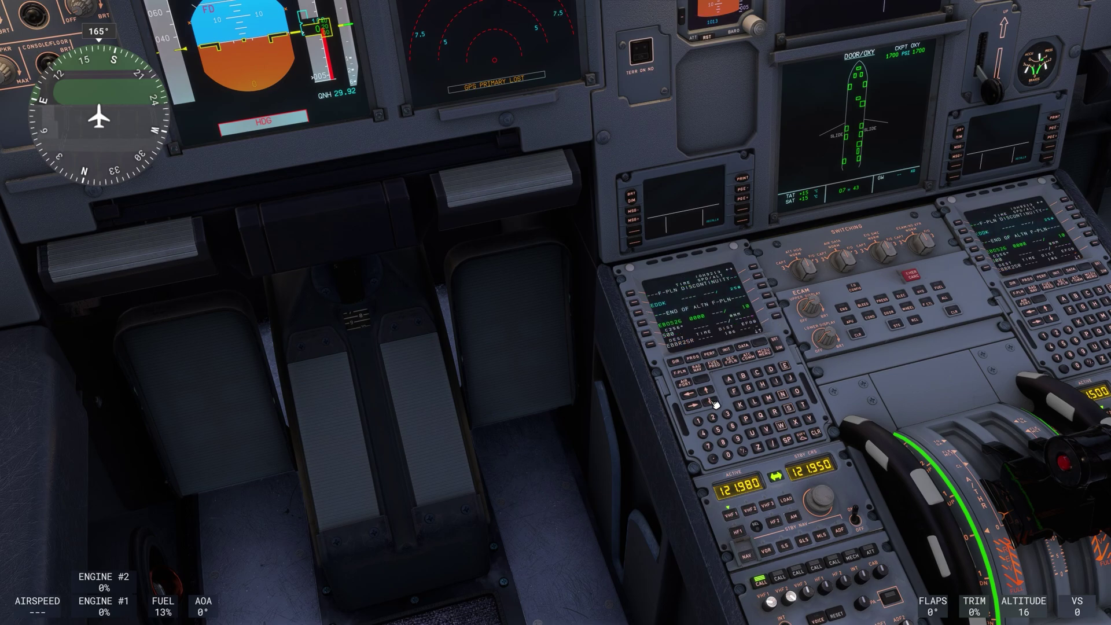
pyautogui.click(712, 402)
pyautogui.click(713, 401)
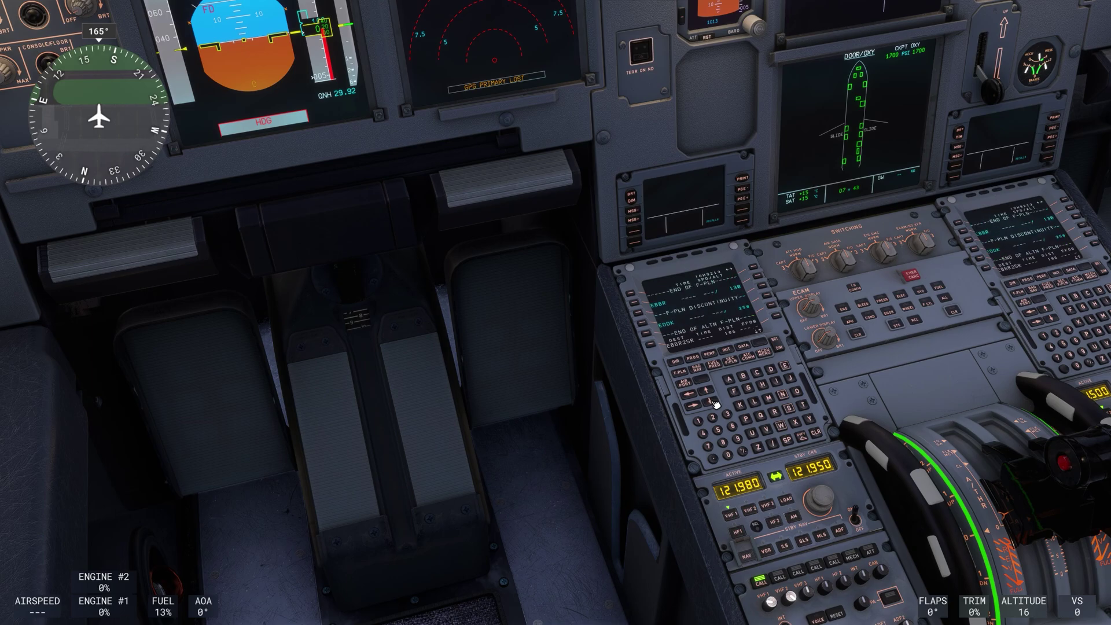
pyautogui.click(714, 401)
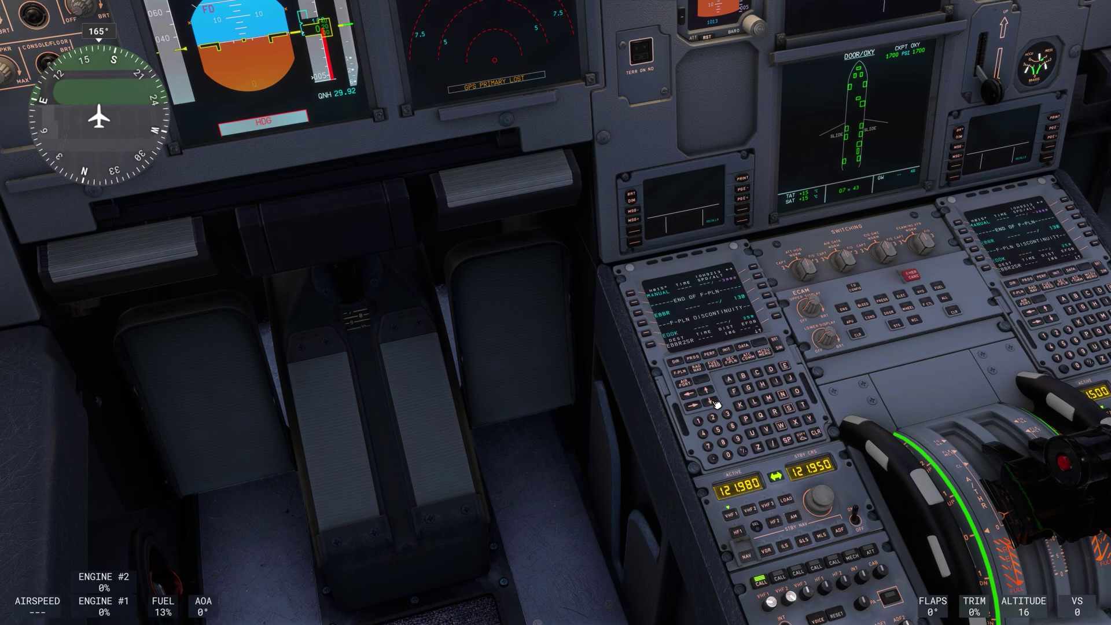
pyautogui.click(816, 434)
pyautogui.click(647, 326)
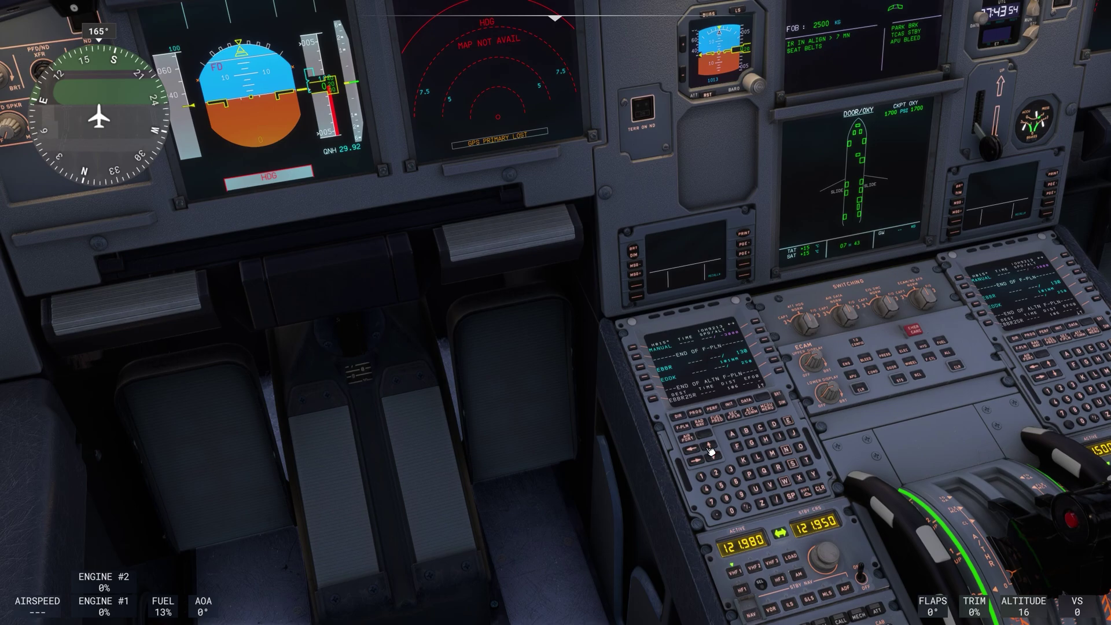
# - Look through the MCDU flight plan pages for remaining discontinuities around the destination and the alternate
pyautogui.click(712, 448)
pyautogui.click(712, 447)
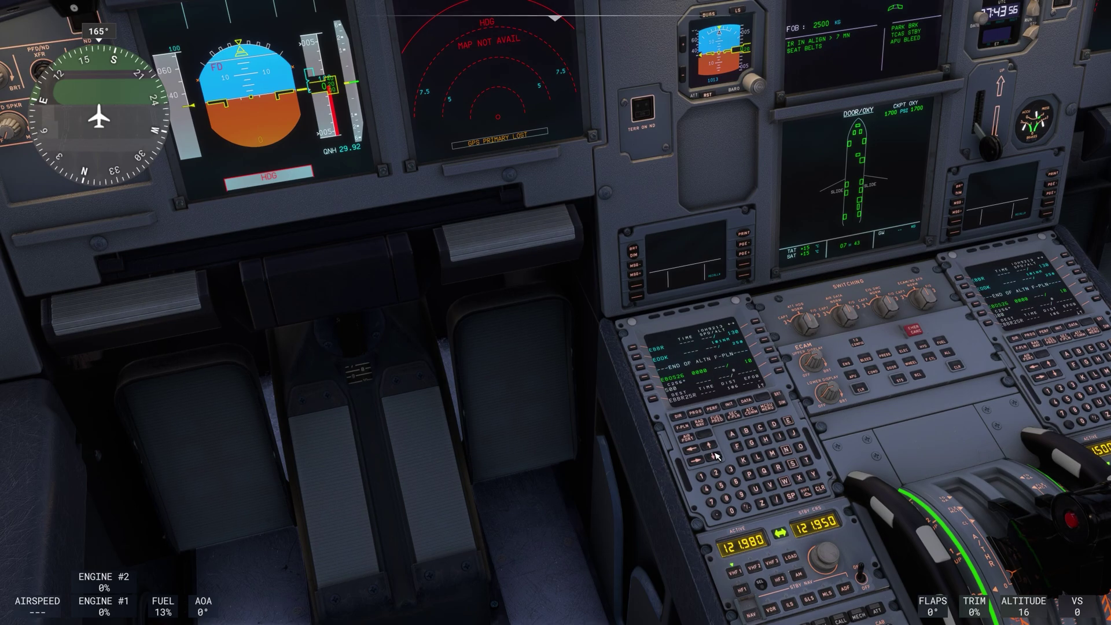
pyautogui.click(718, 458)
pyautogui.click(718, 458)
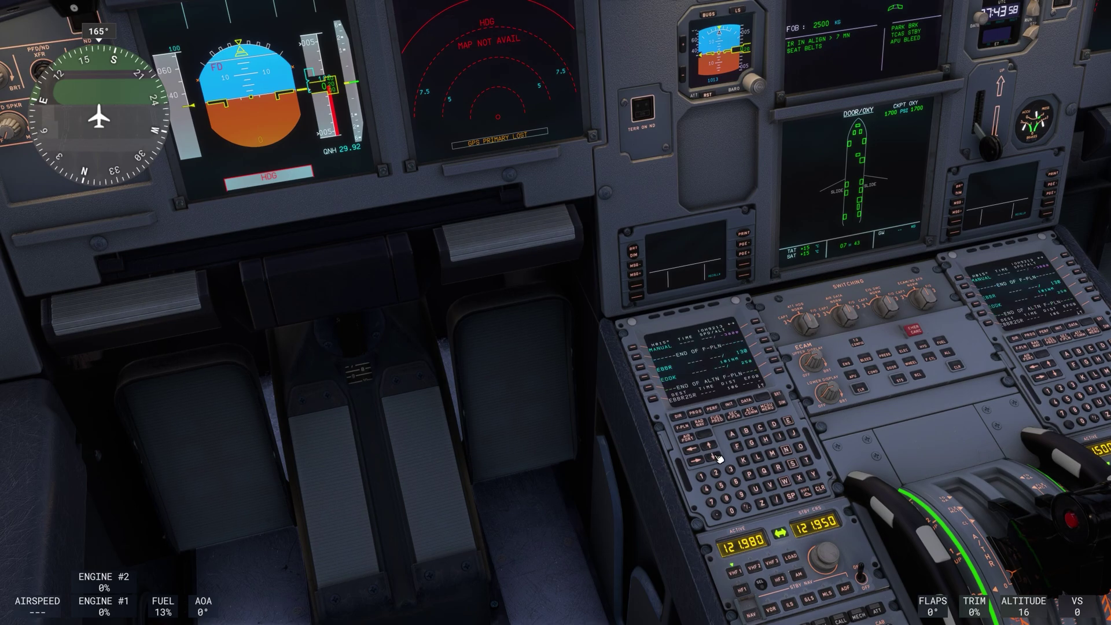
pyautogui.click(717, 458)
pyautogui.click(718, 458)
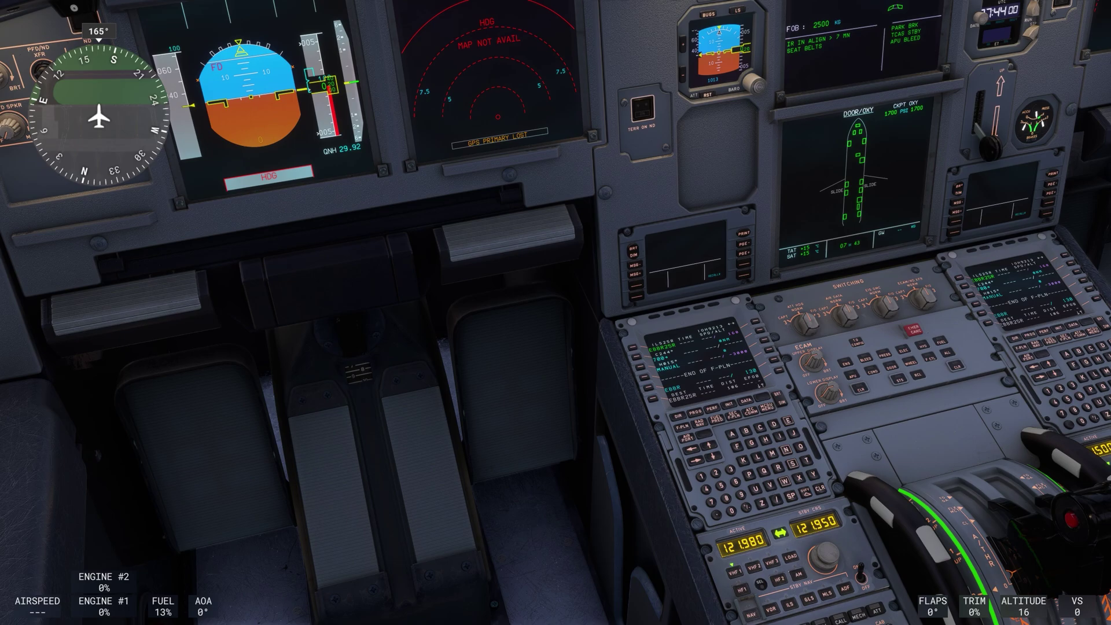
pyautogui.click(712, 449)
pyautogui.click(713, 448)
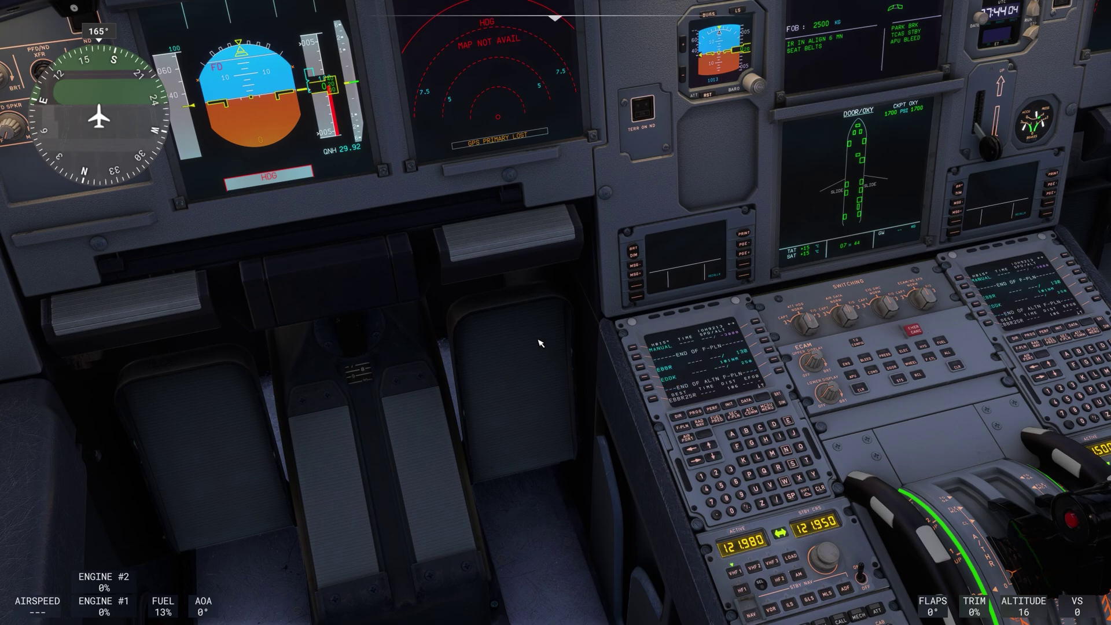
# - Set the captain's navigation display to PLAN mode and increase its range until the outer ring is 80 NM
pyautogui.hotkey('alt', '1')
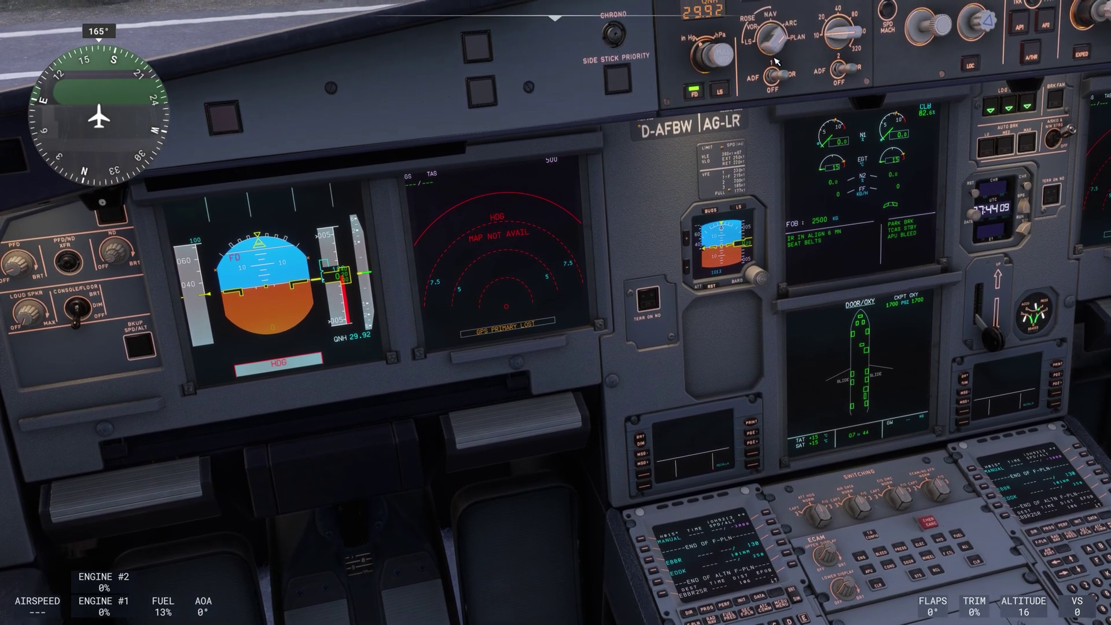
pyautogui.click(773, 41)
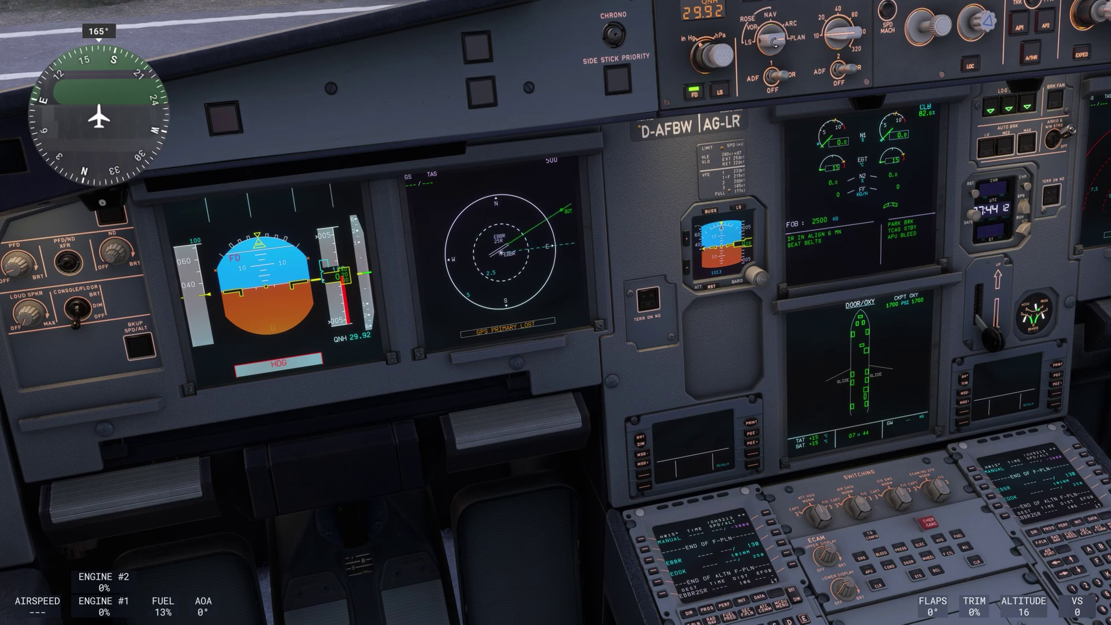
pyautogui.scroll(2, 833, 35)
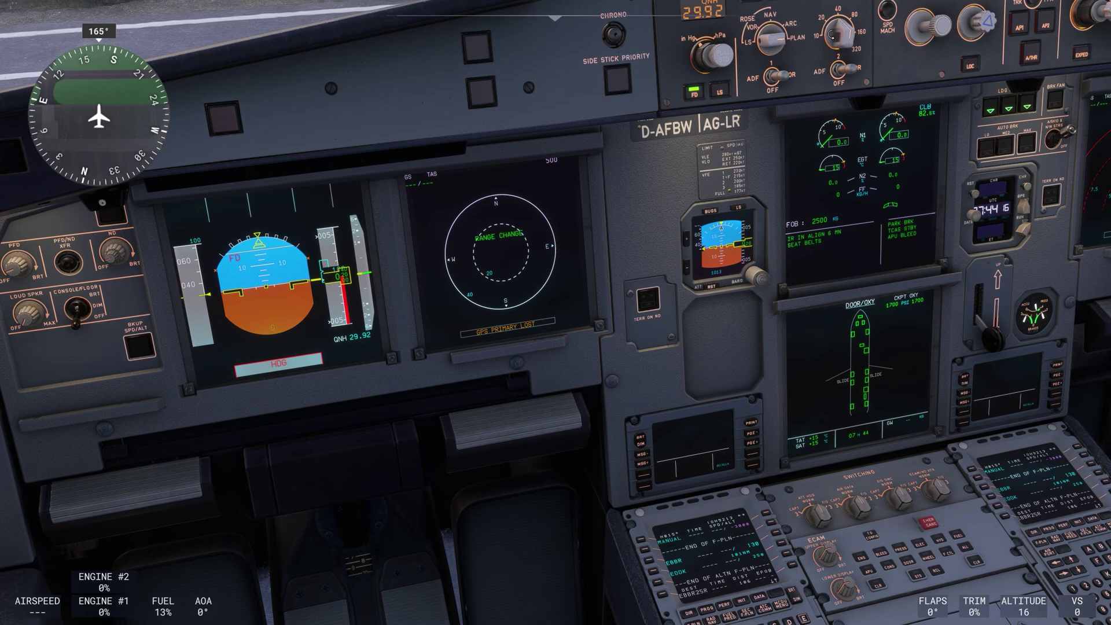
pyautogui.scroll(1, 831, 33)
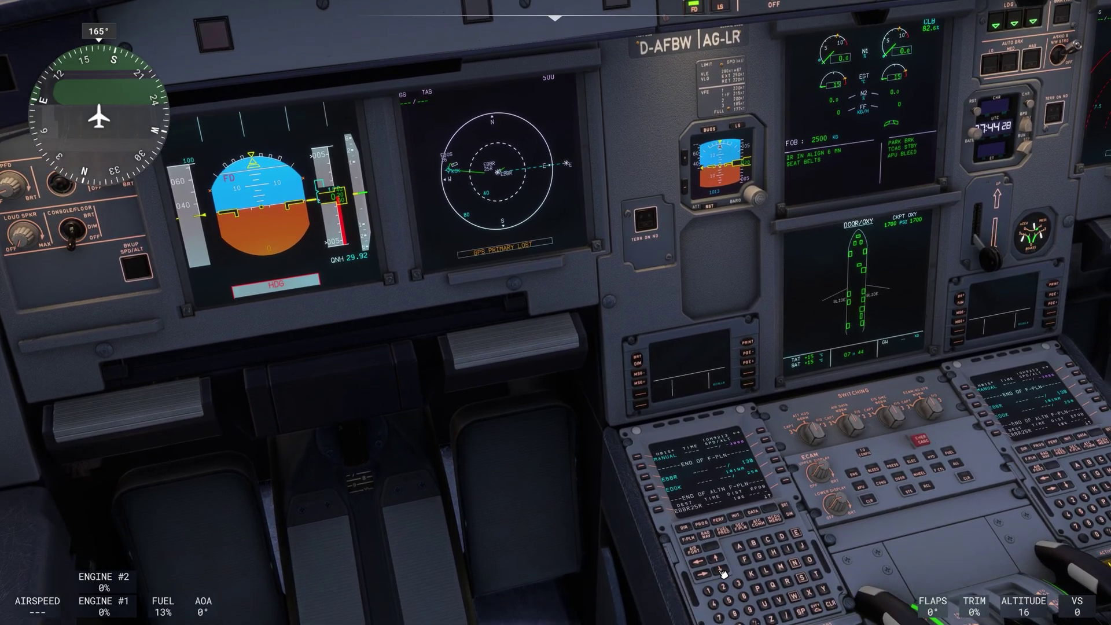
# - Find the flight plan discontinuity ahead of the EBBR 25R approach on the MCDU and delete it
pyautogui.click(723, 572)
pyautogui.click(722, 573)
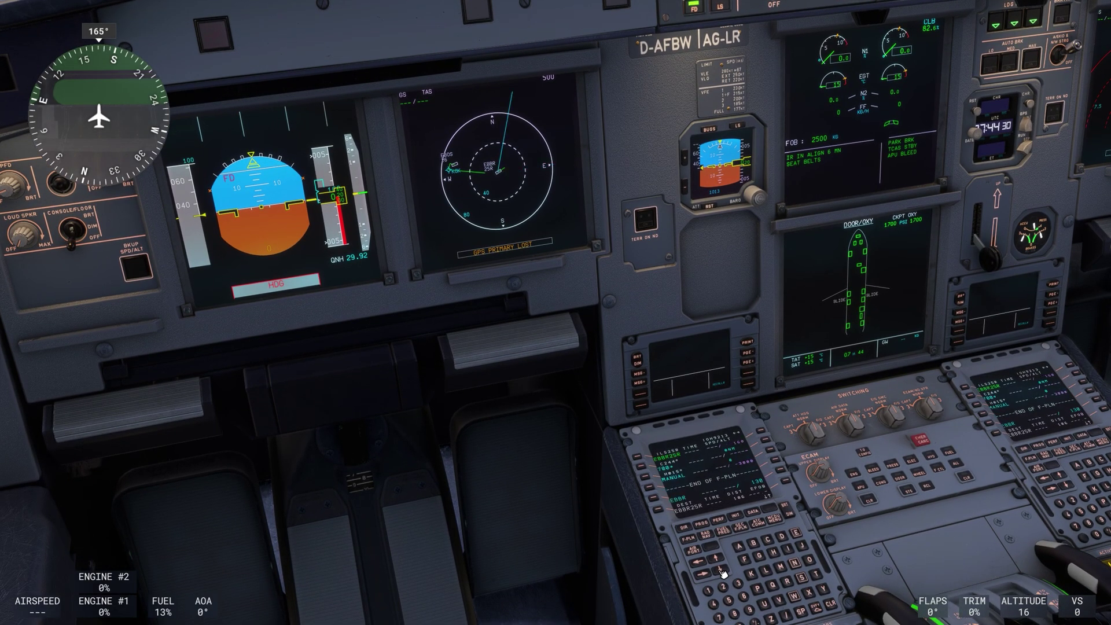
pyautogui.click(723, 572)
pyautogui.click(723, 572)
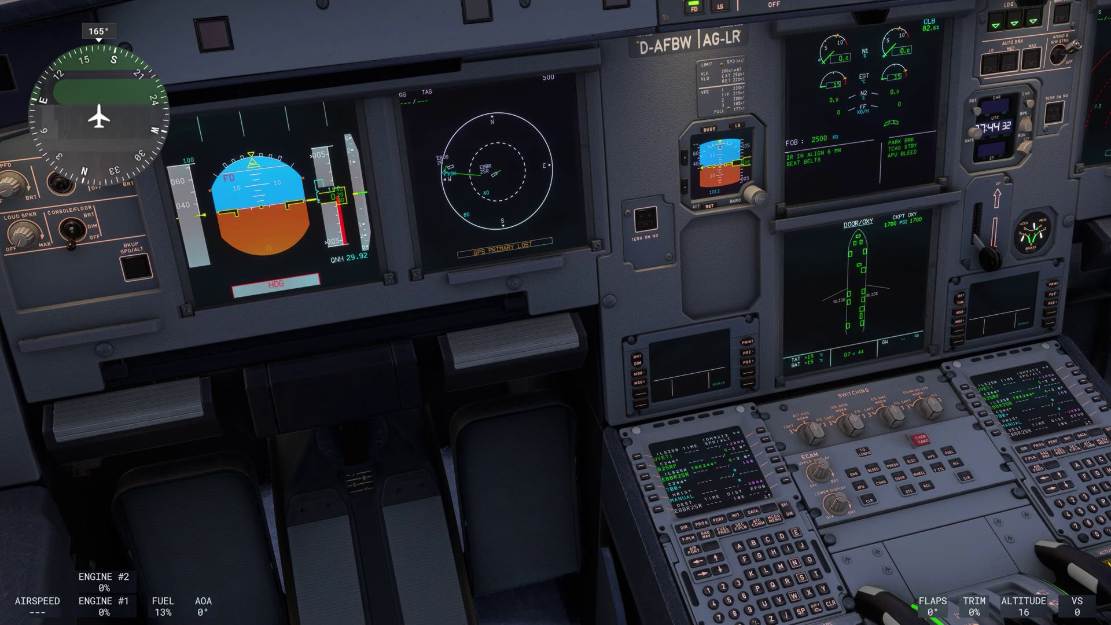
pyautogui.click(722, 573)
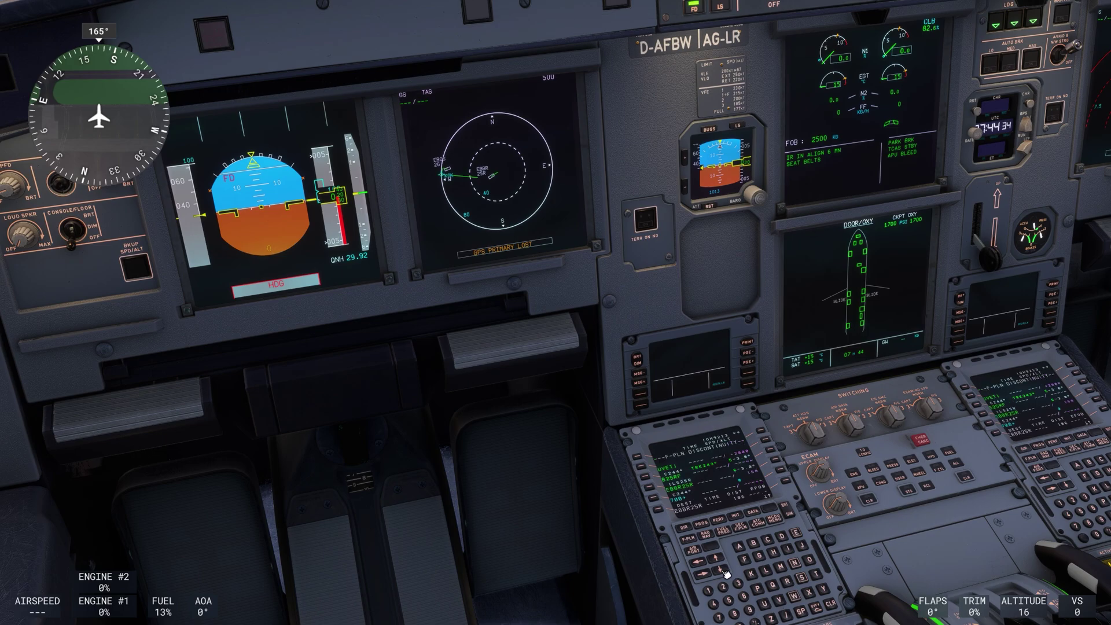
pyautogui.click(832, 605)
pyautogui.click(643, 465)
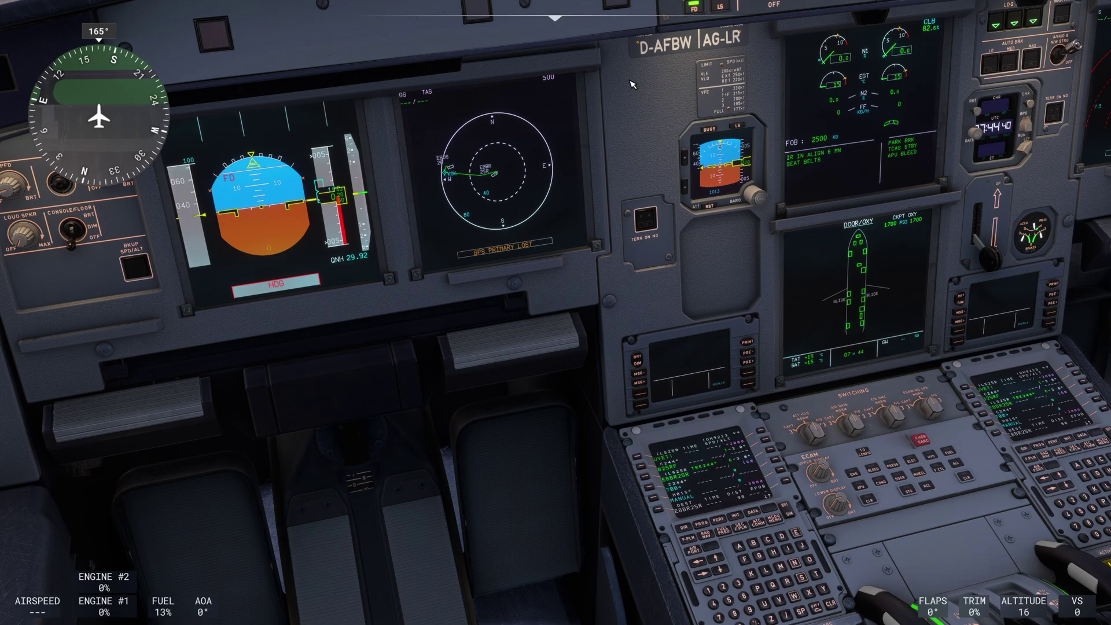
# - Reduce the navigation display range to a 40 NM outer ring and review the route waypoint by waypoint through the MCDU flight plan
pyautogui.moveTo(554, 17)
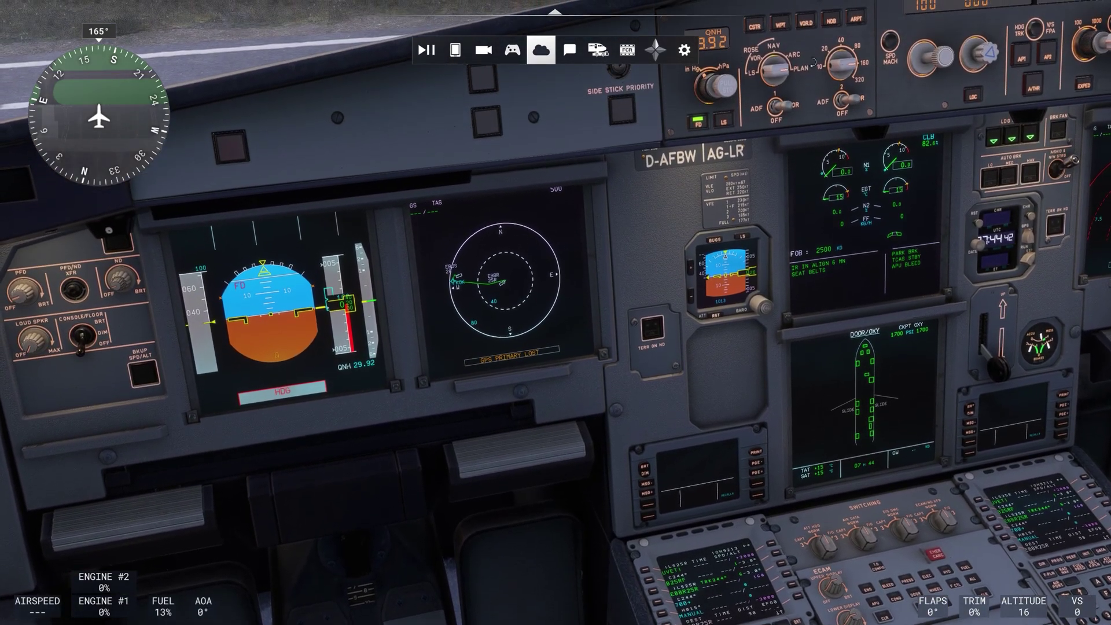
pyautogui.scroll(-1, 839, 68)
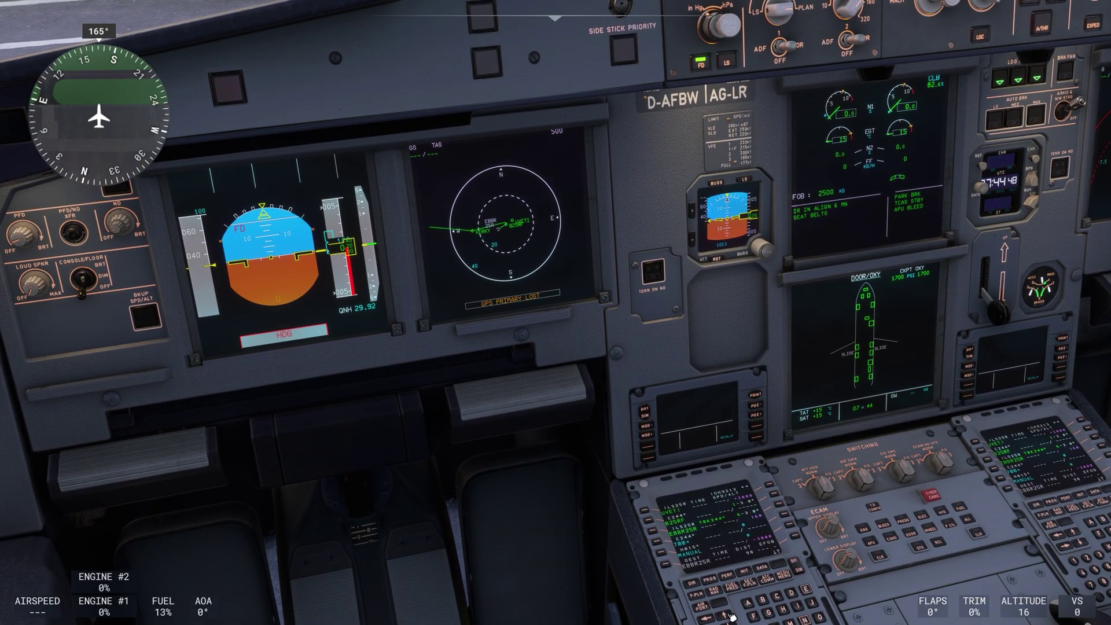
pyautogui.click(731, 617)
pyautogui.click(731, 616)
pyautogui.click(731, 616)
pyautogui.click(731, 616)
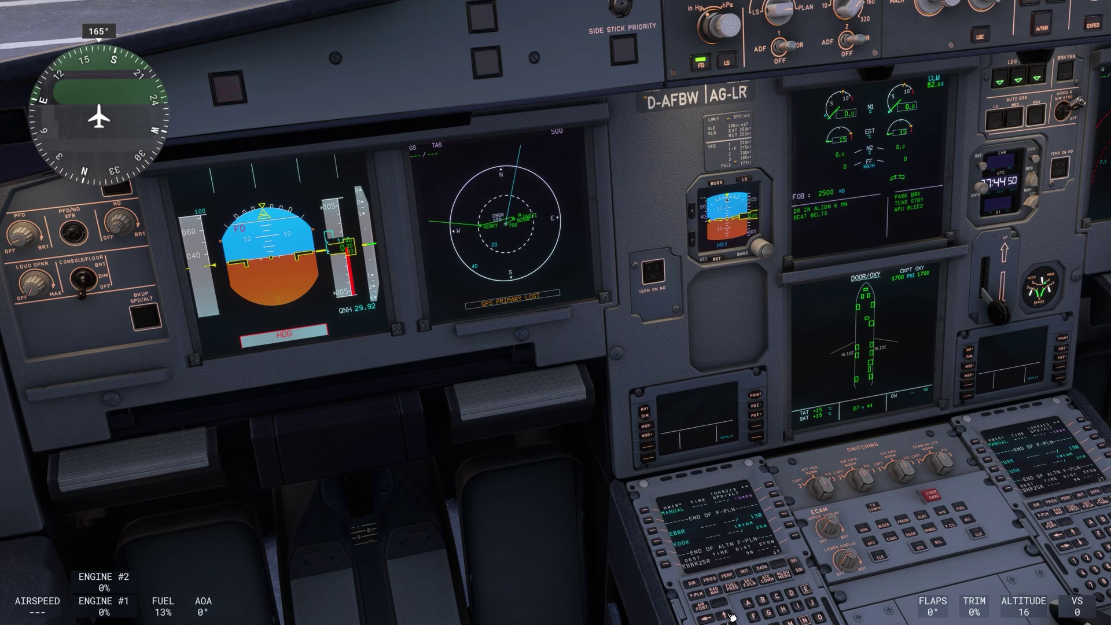
pyautogui.click(732, 616)
pyautogui.click(730, 617)
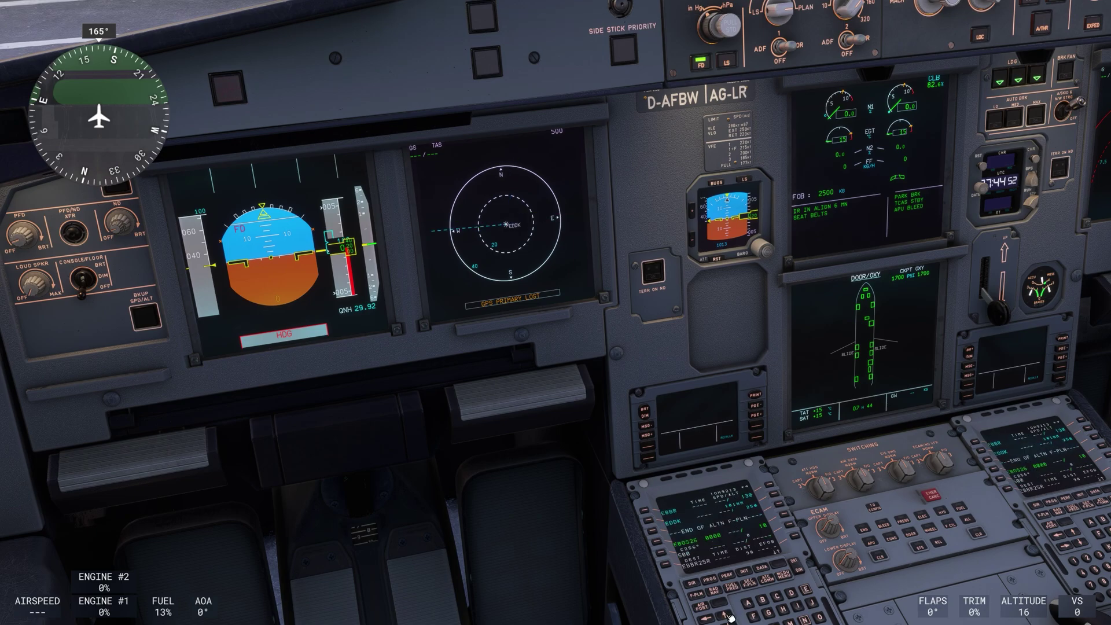
pyautogui.click(730, 617)
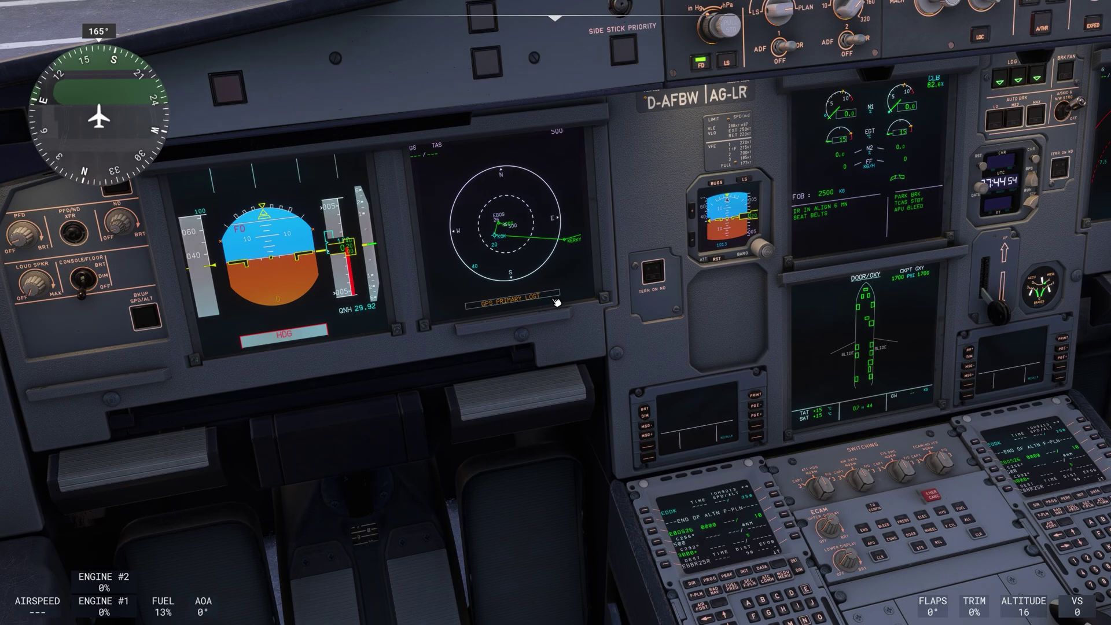